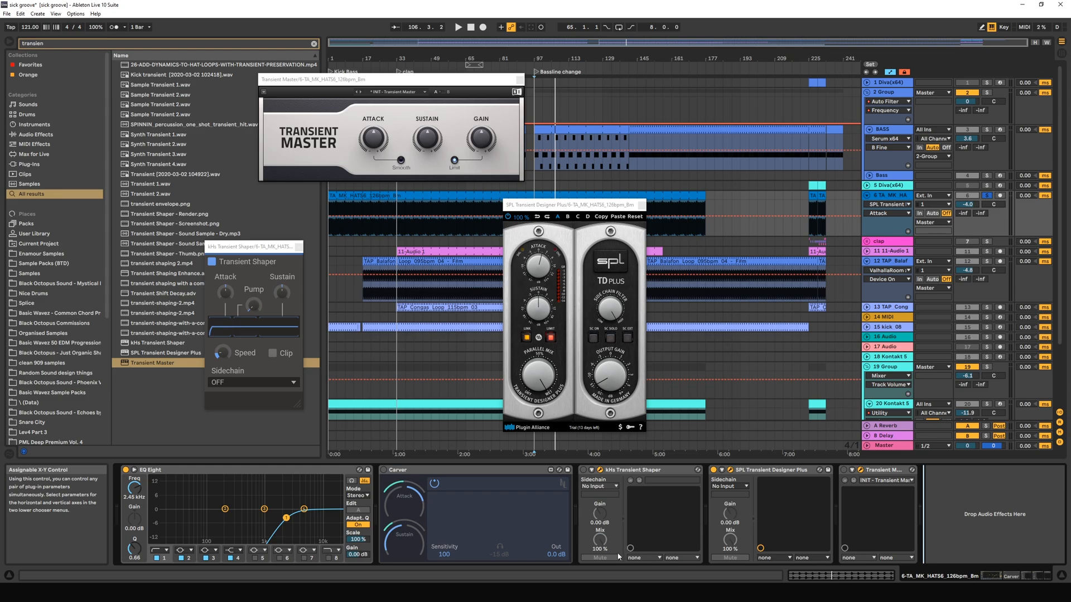
Unsolo the TA_MK_HATS6 track and deactivate its SPL Transient Designer Plus device, with that plug-in's window moved off the bar 97 area.
click(419, 470)
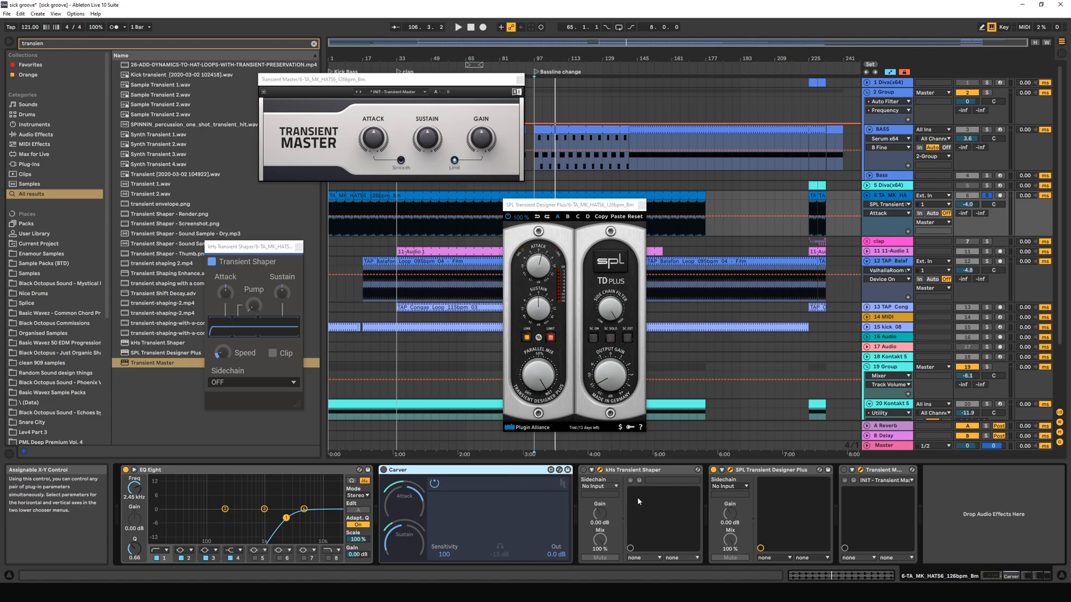
drag(593, 42, 593, 70)
drag(596, 209, 459, 227)
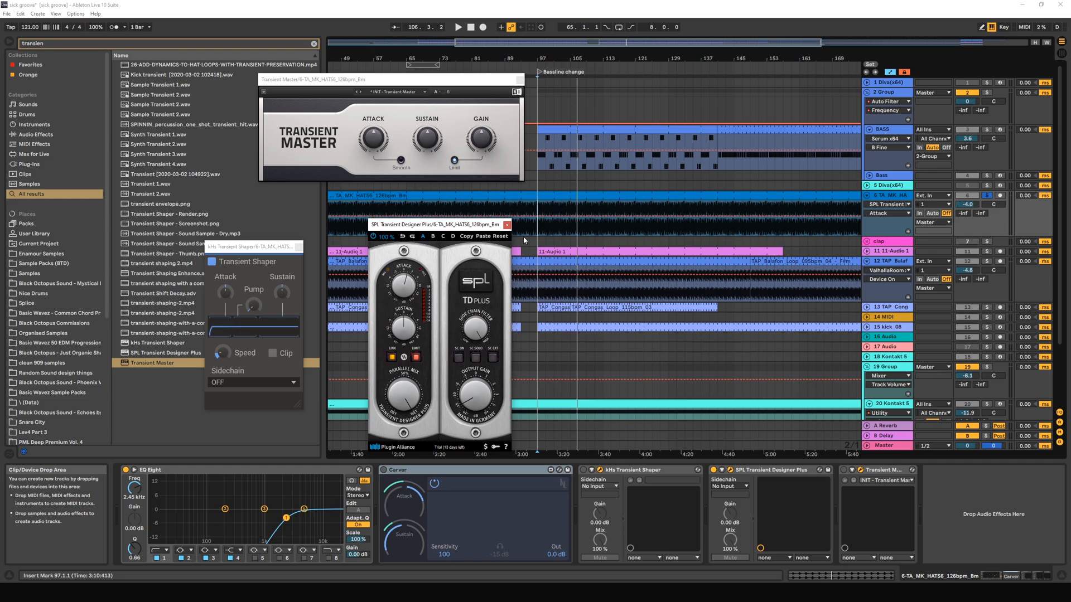
click(987, 196)
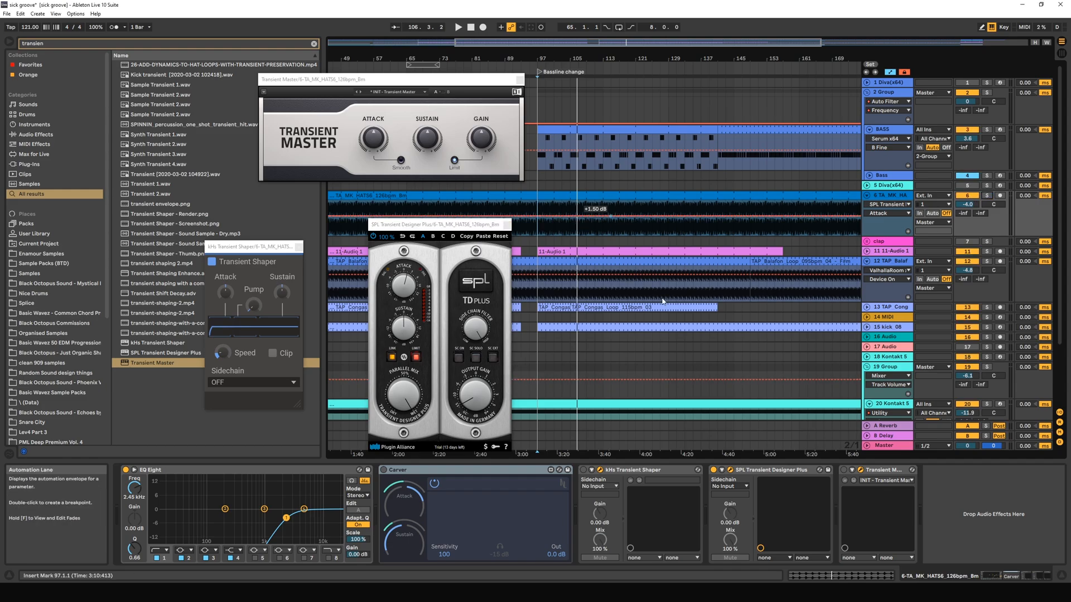
click(713, 470)
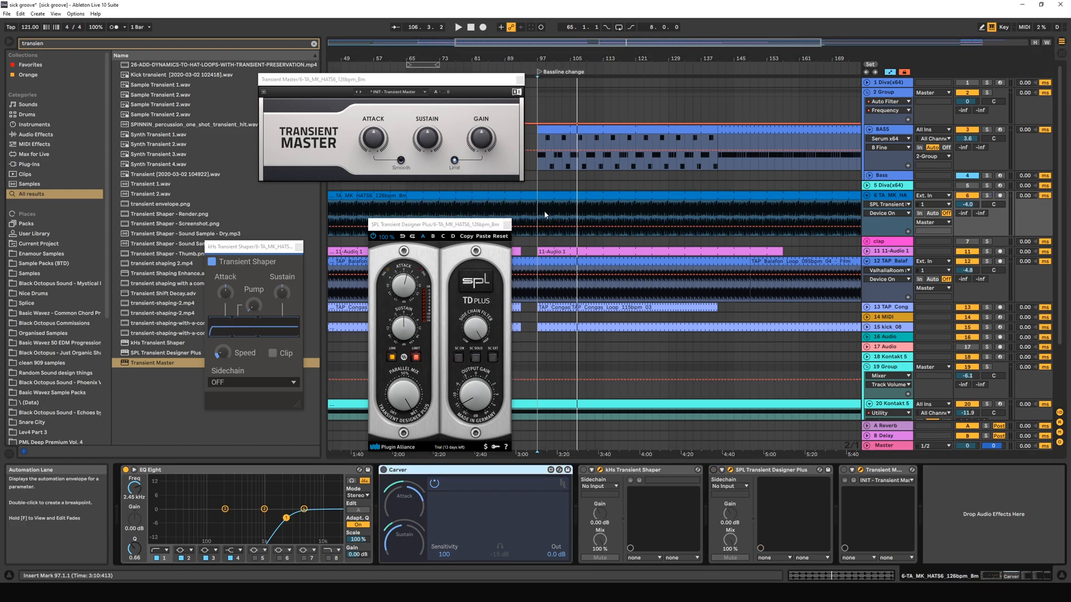
Play the passage from bar 97 with the TA_MK_HATS6 track soloed, and bring the full mix back in.
key(space)
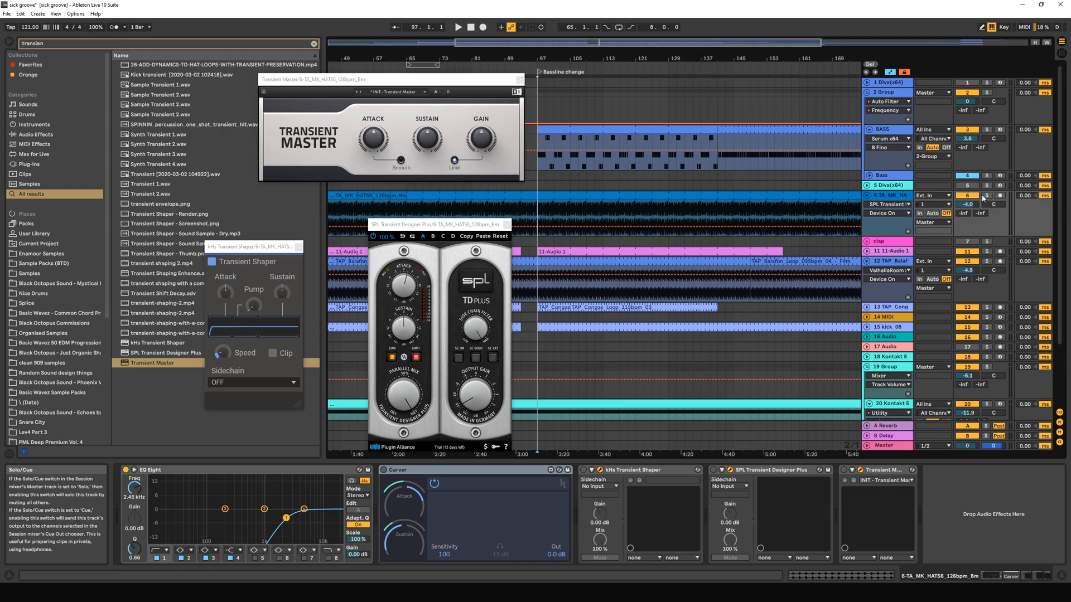
click(987, 196)
key(space)
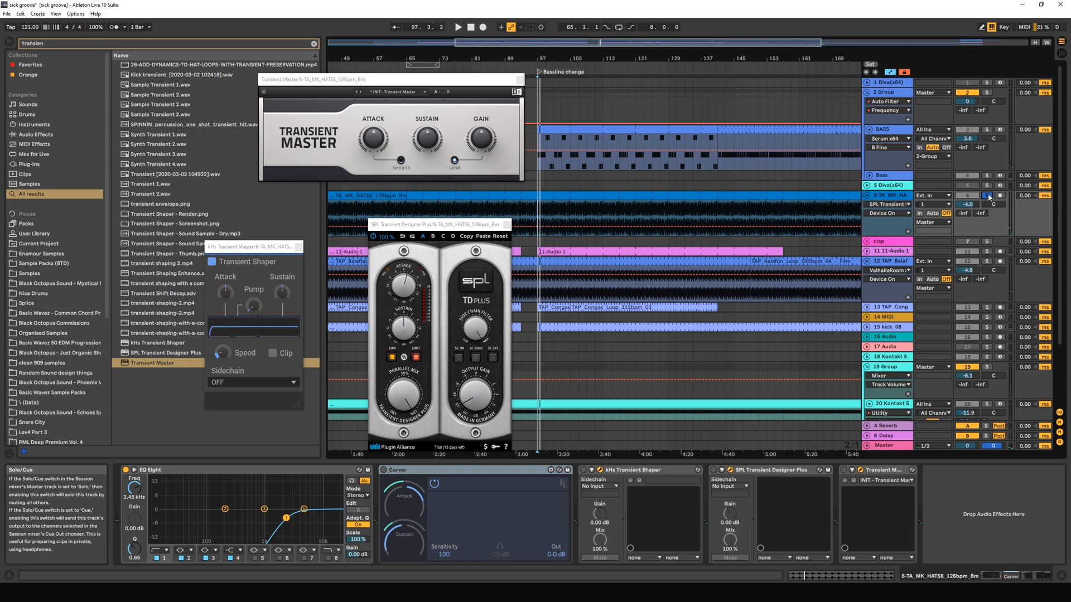
click(987, 195)
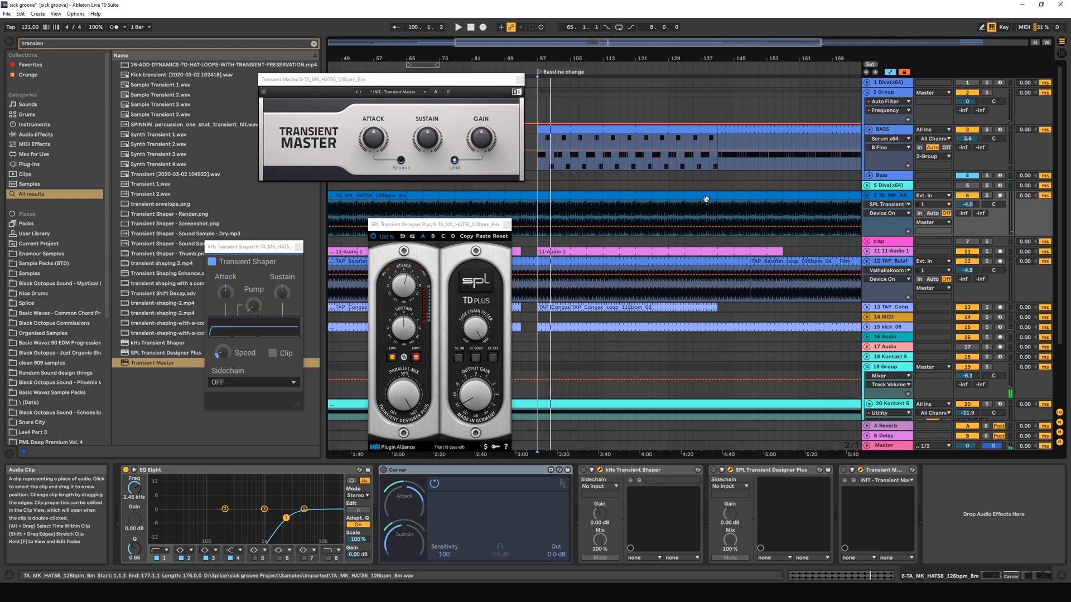
Open the hats clip at bar 97, set its Beats-mode transient envelope to 10, and play the result.
scroll(642, 179, up, 5)
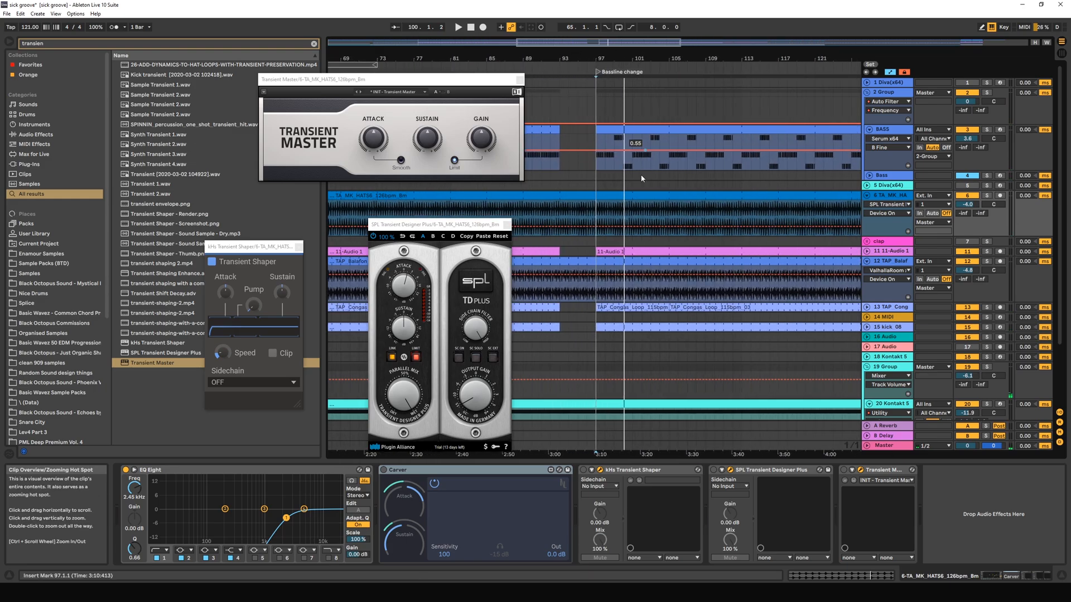
click(595, 216)
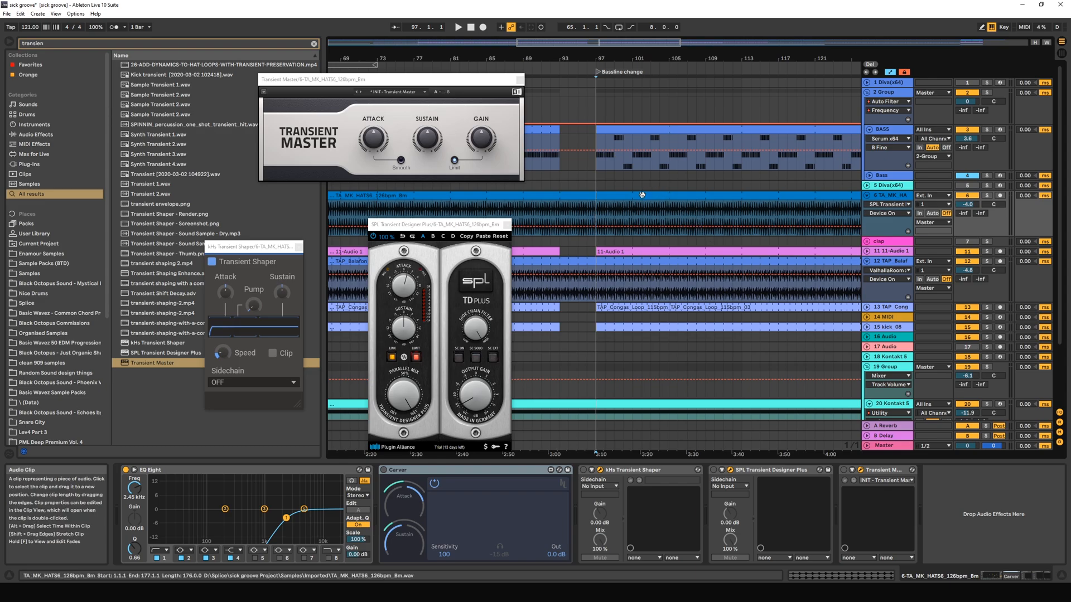
double_click(598, 215)
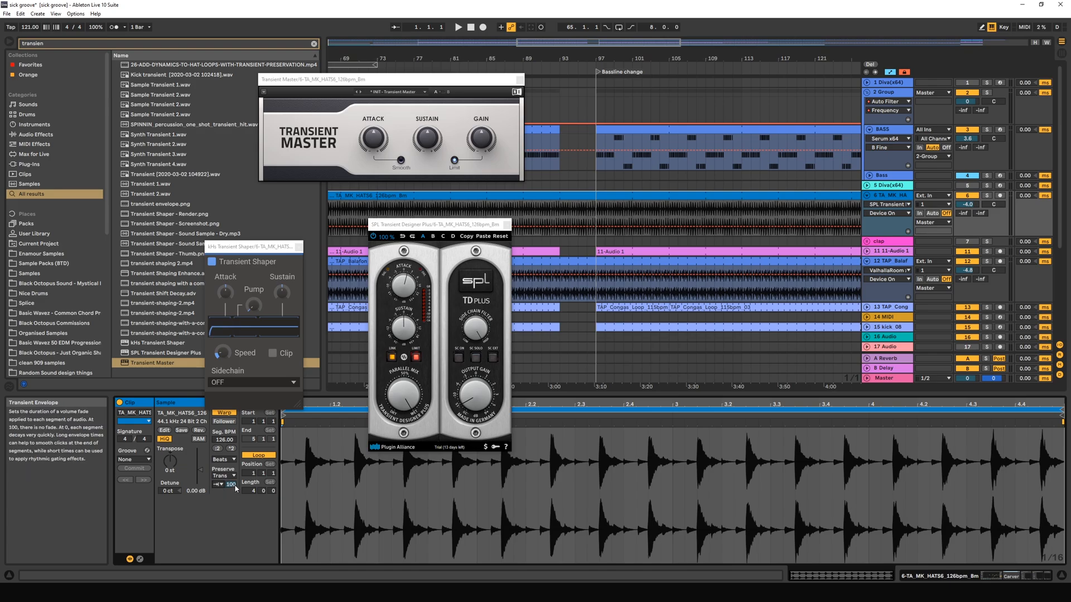
mouse_move(233, 485)
mouse_down()
mouse_move(231, 512)
mouse_move(231, 497)
mouse_up()
key(space)
key(space)
key(space)
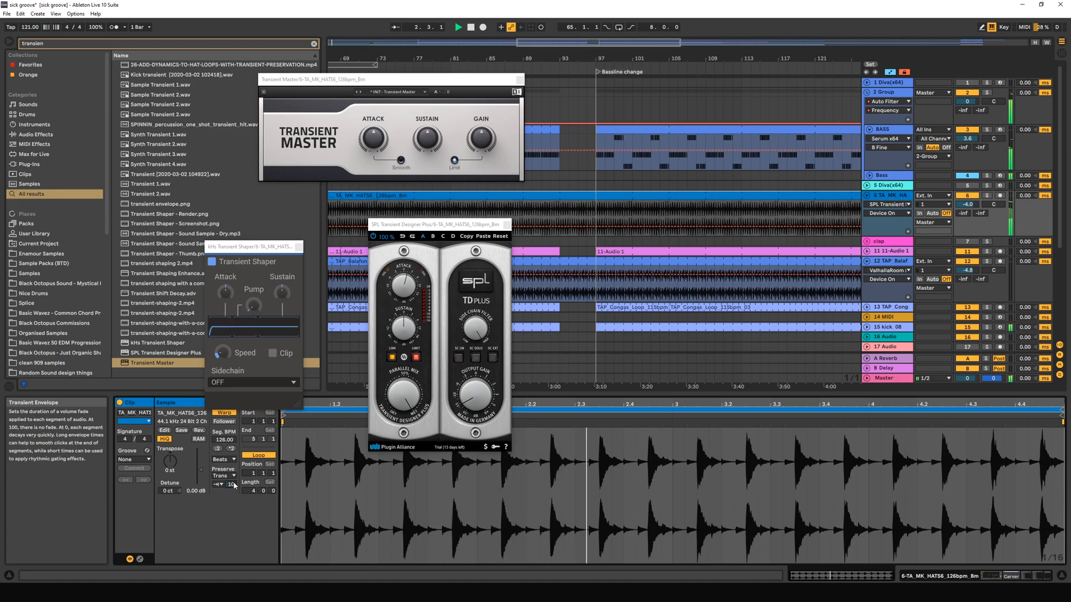
key(space)
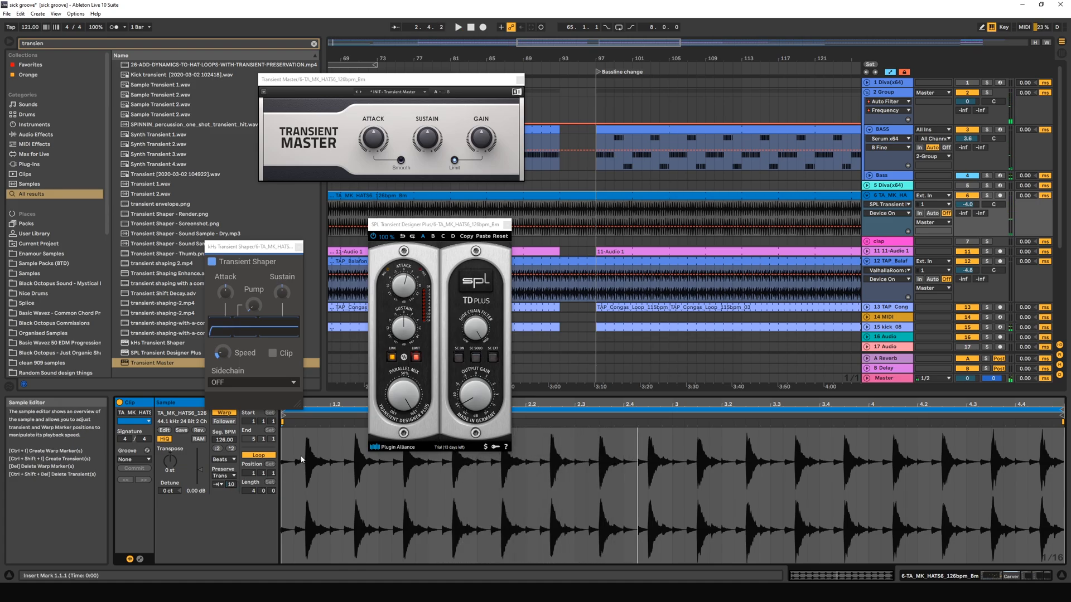
Try a transient envelope of 37 on the hats clip, and restore the envelope to 100.
double_click(232, 486)
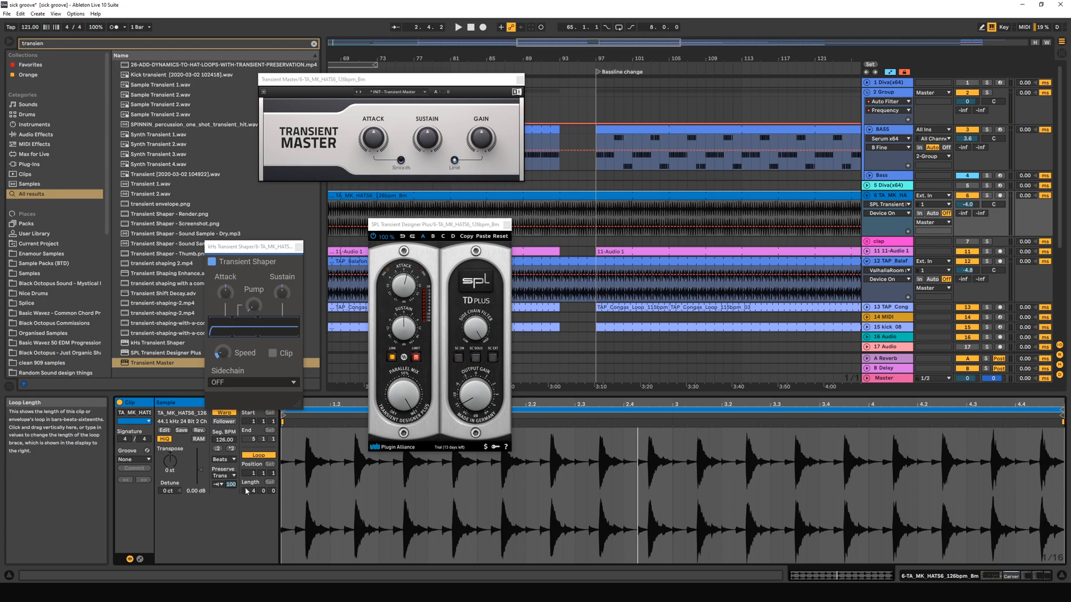
drag(231, 490, 231, 531)
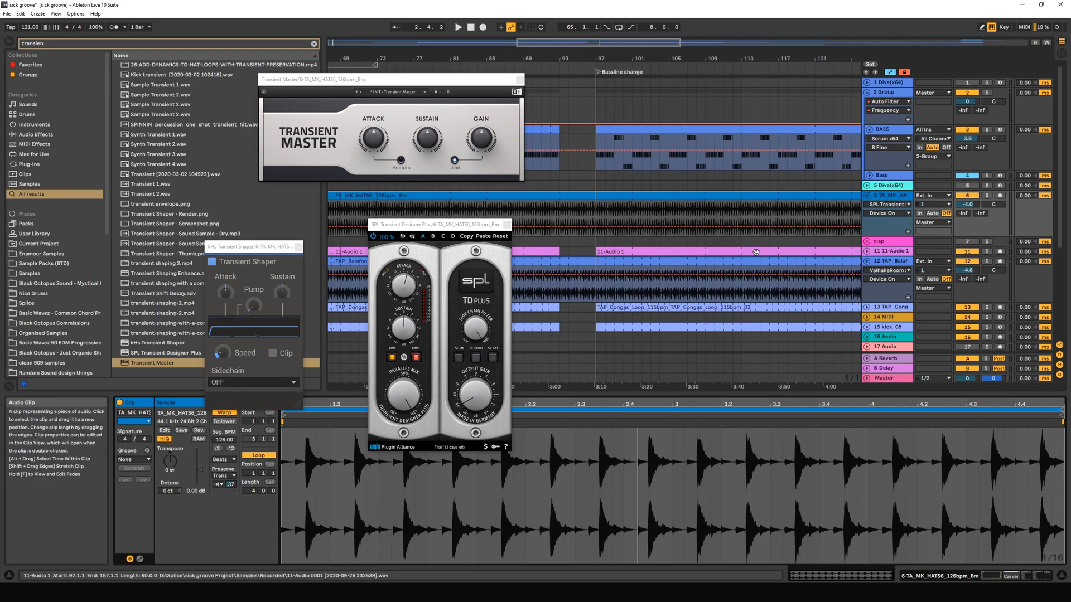
mouse_move(231, 484)
mouse_down()
mouse_move(230, 473)
mouse_move(233, 484)
mouse_up()
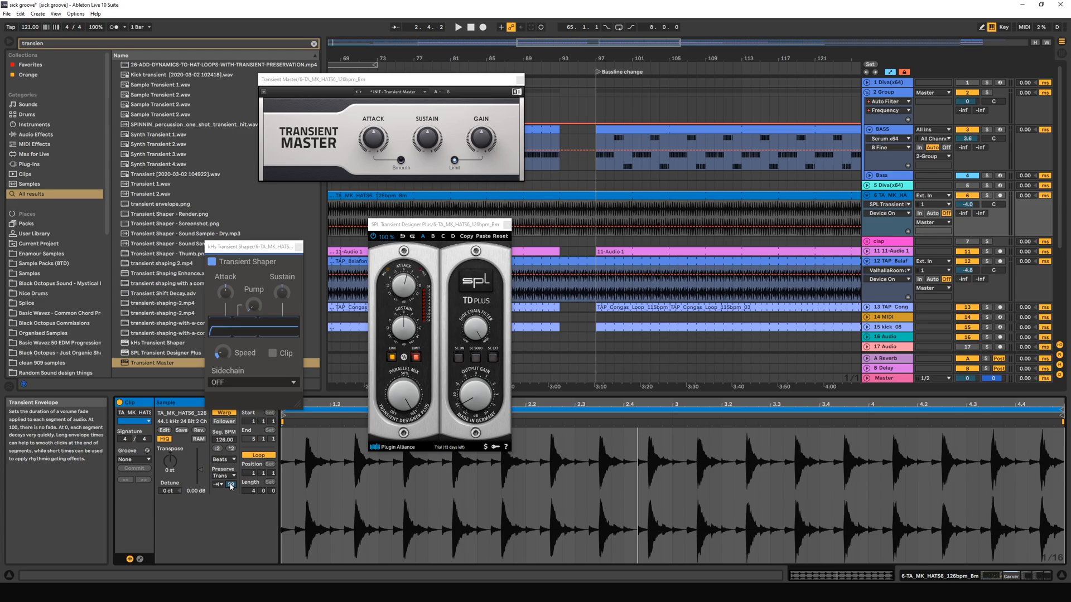
drag(230, 486, 231, 482)
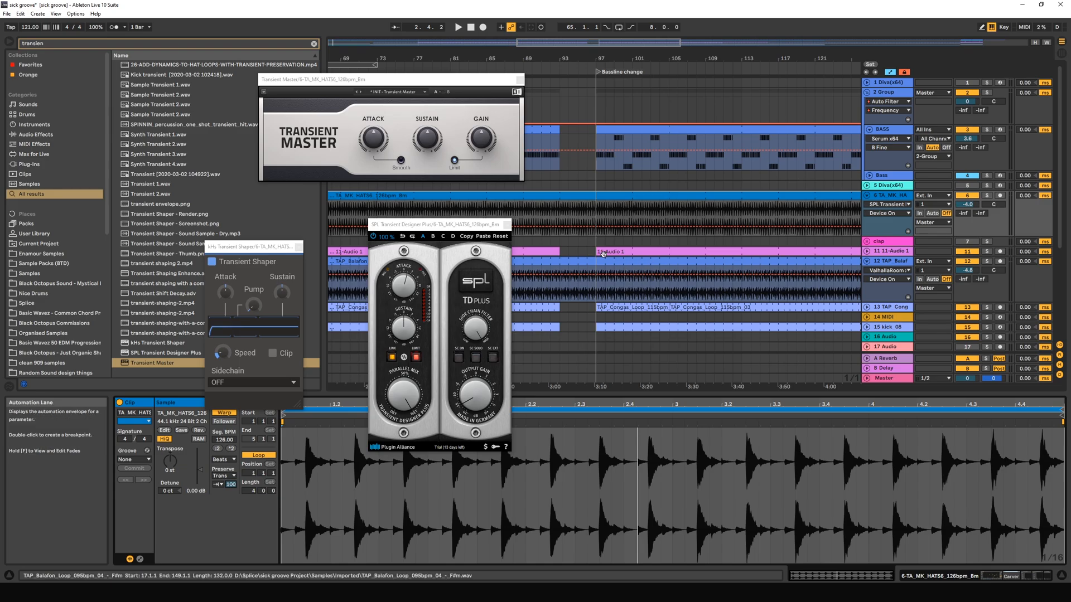
Show the hats track's device chain and close the SPL Transient Designer Plus and kHs Transient Shaper windows.
click(596, 212)
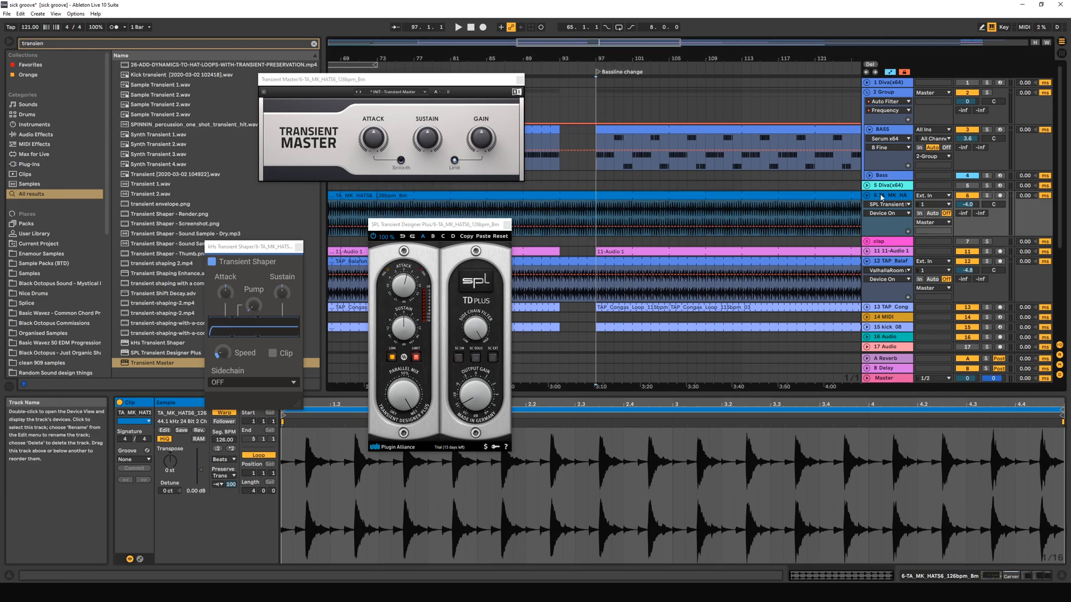
key(shift+Tab)
key(space)
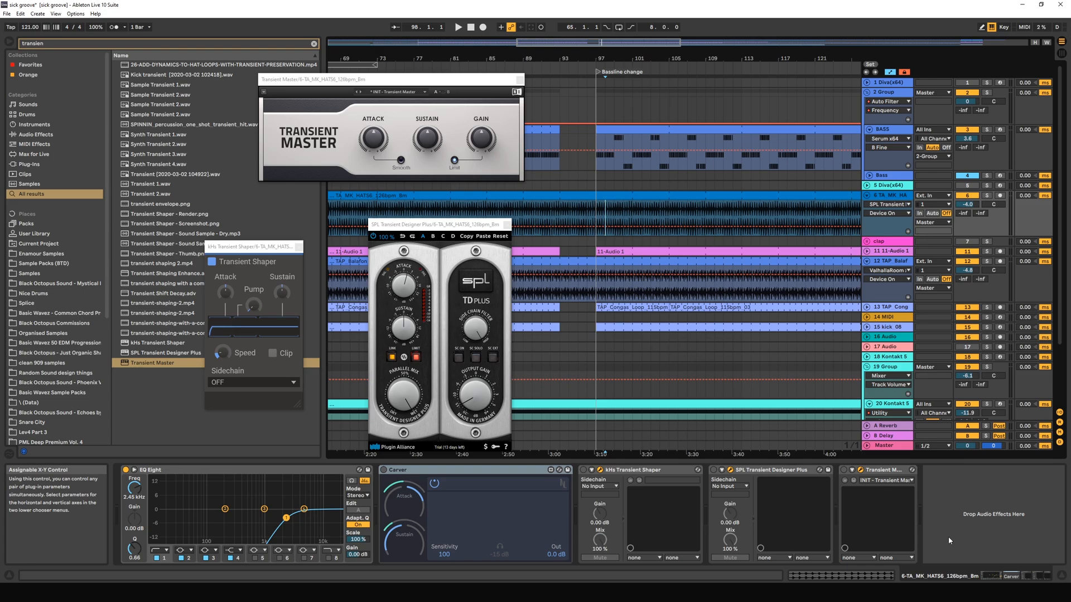
click(860, 471)
click(860, 470)
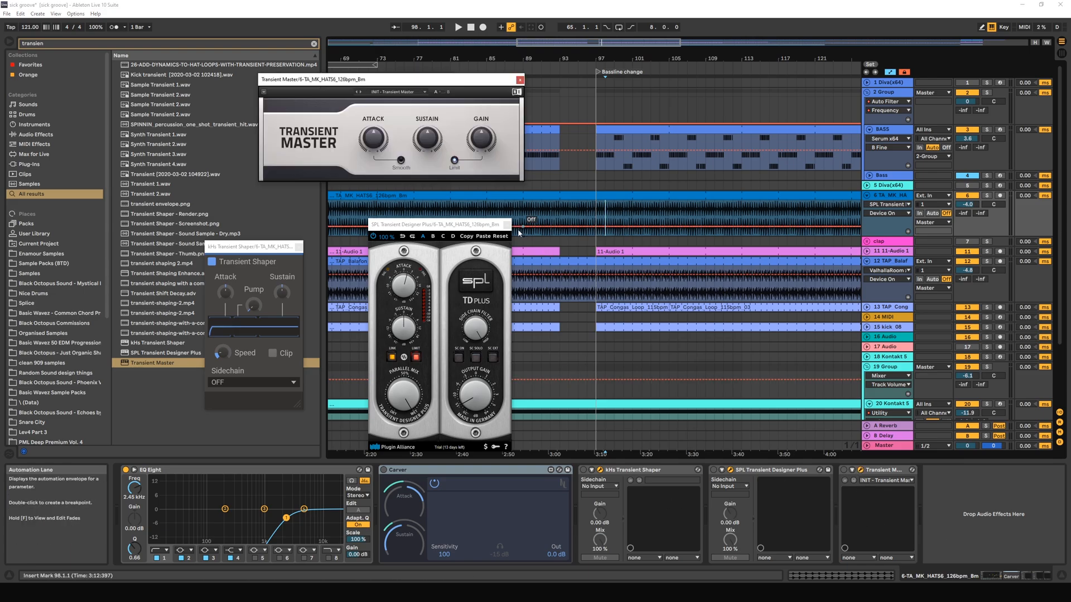
click(506, 225)
click(299, 246)
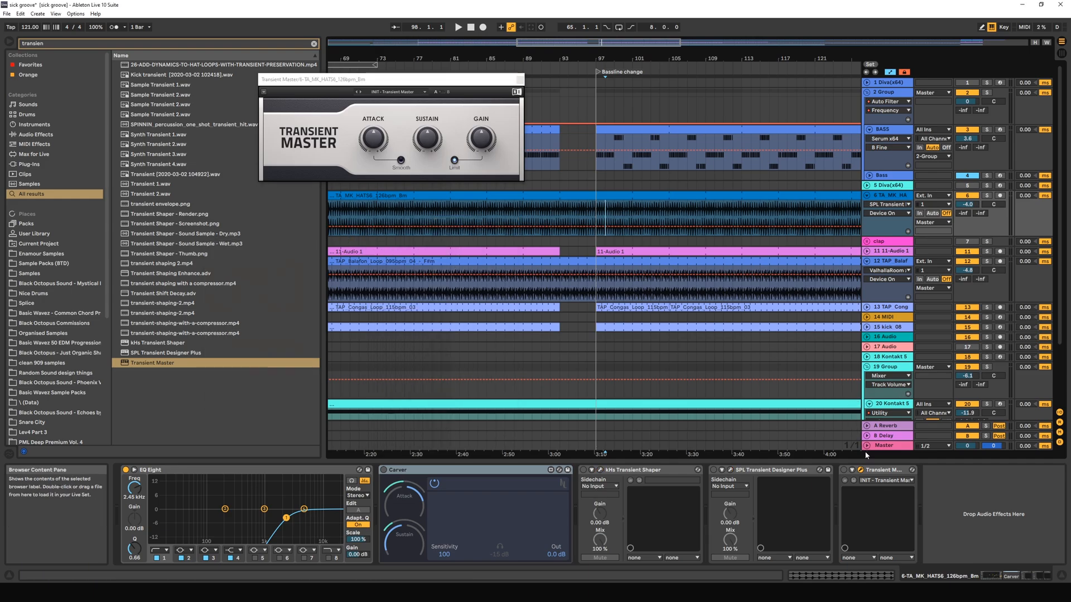
Activate the Transient Master device and move its window clear of the hats clip at bar 97.
click(861, 470)
click(860, 470)
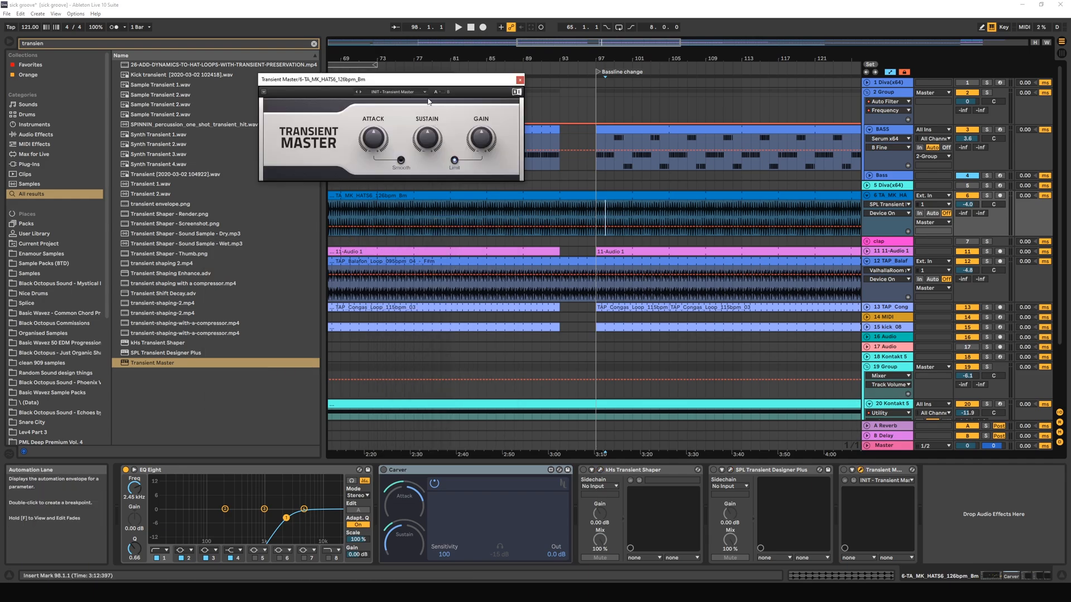
drag(419, 79, 533, 174)
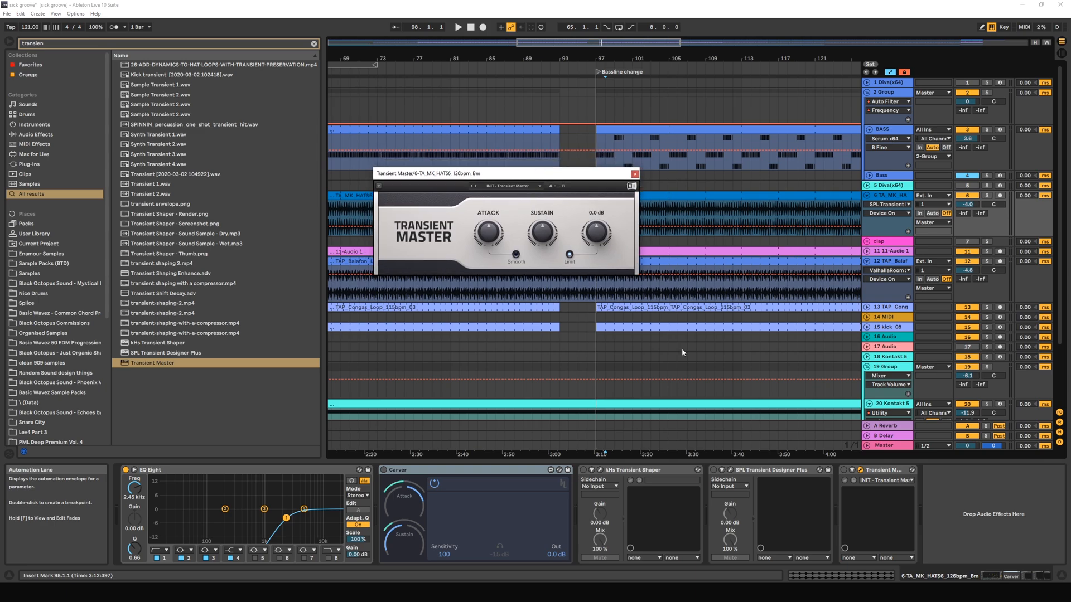
click(844, 470)
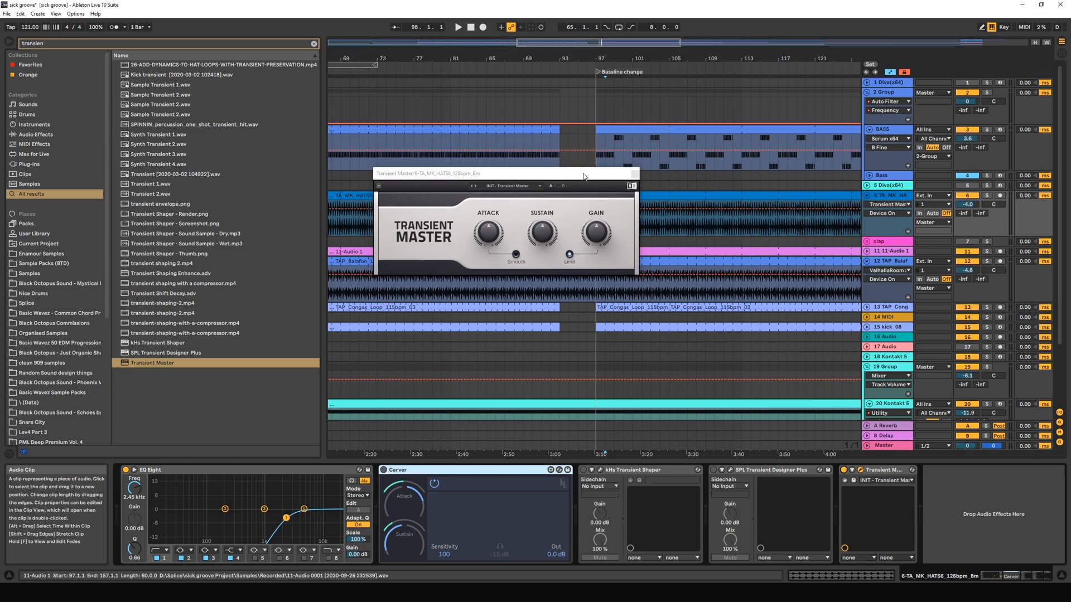
drag(584, 176, 515, 158)
Play from bar 97 with the hats track soloed and set Transient Master's Sustain to -100%.
click(599, 228)
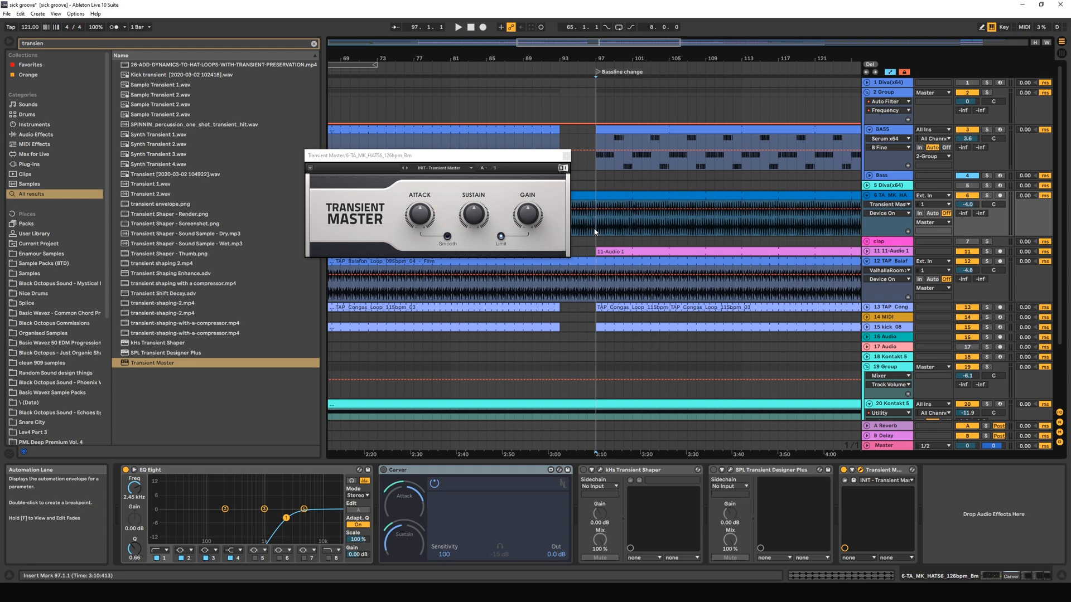
key(space)
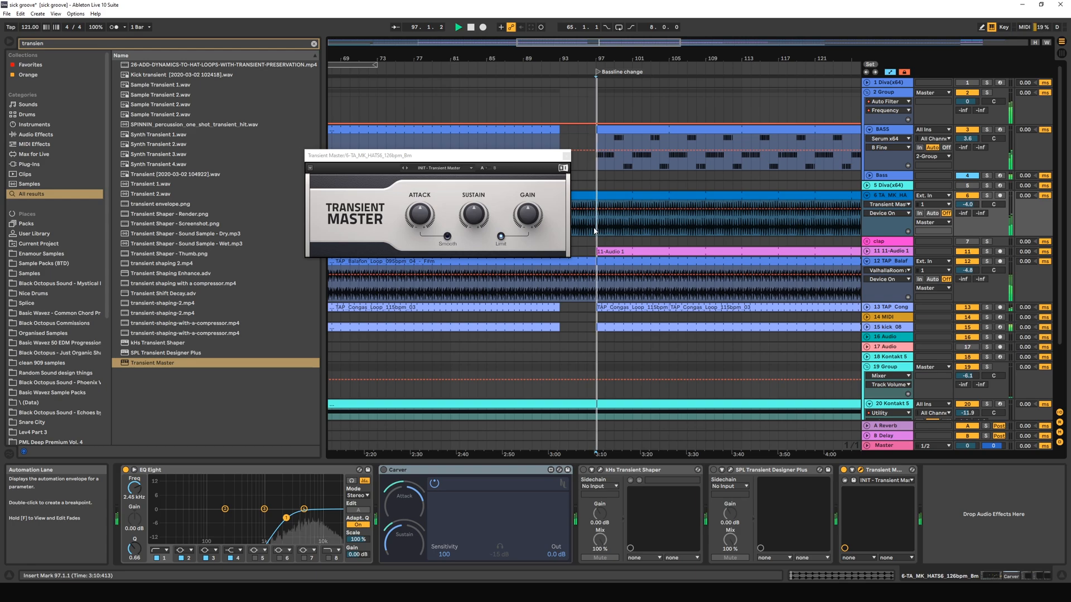
click(986, 197)
mouse_move(474, 219)
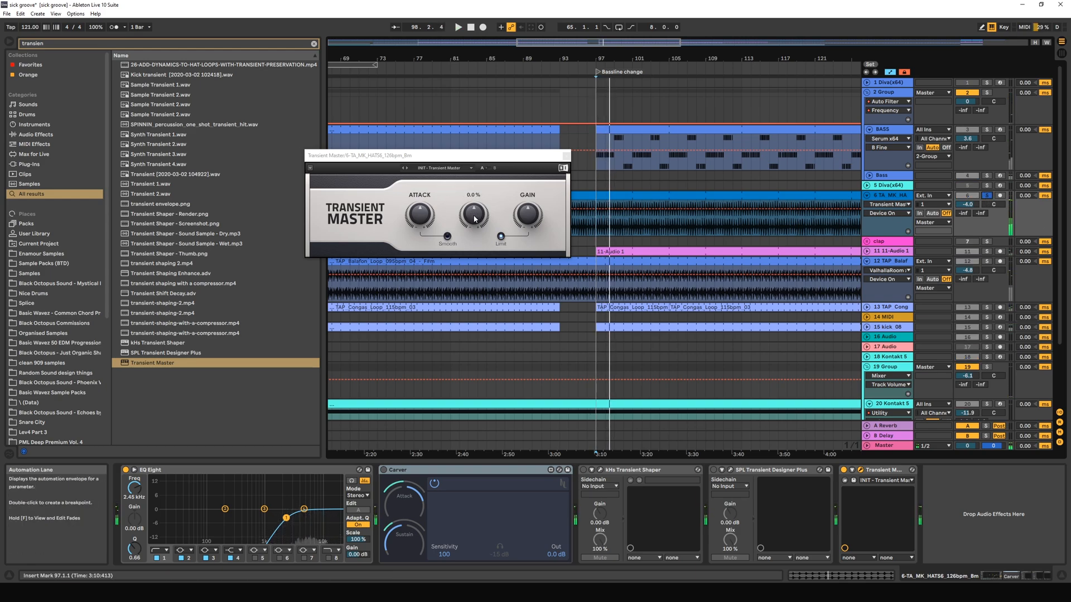
drag(474, 218, 475, 217)
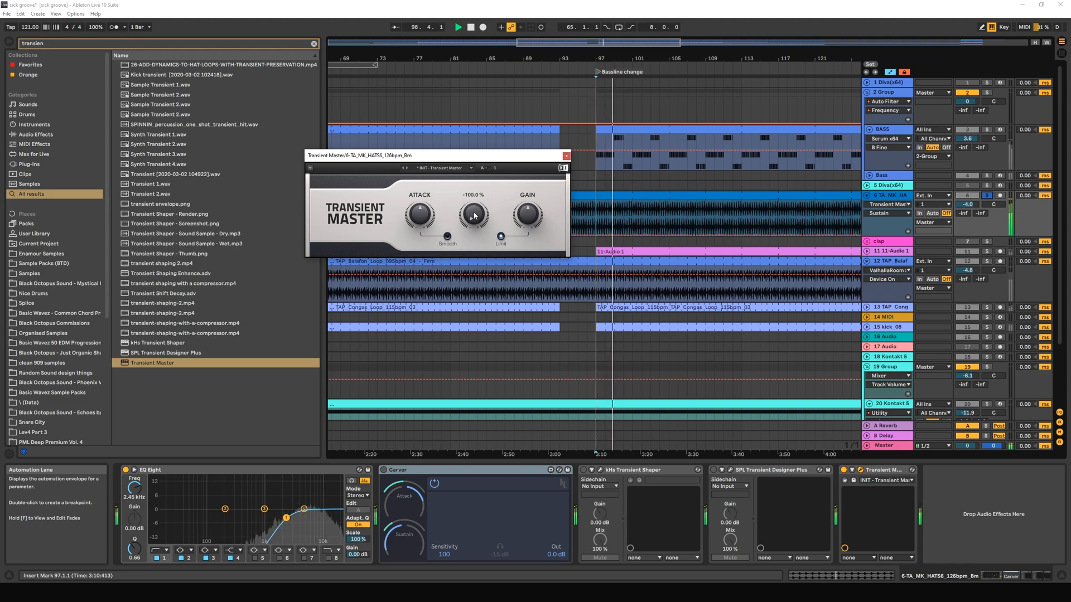
key(space)
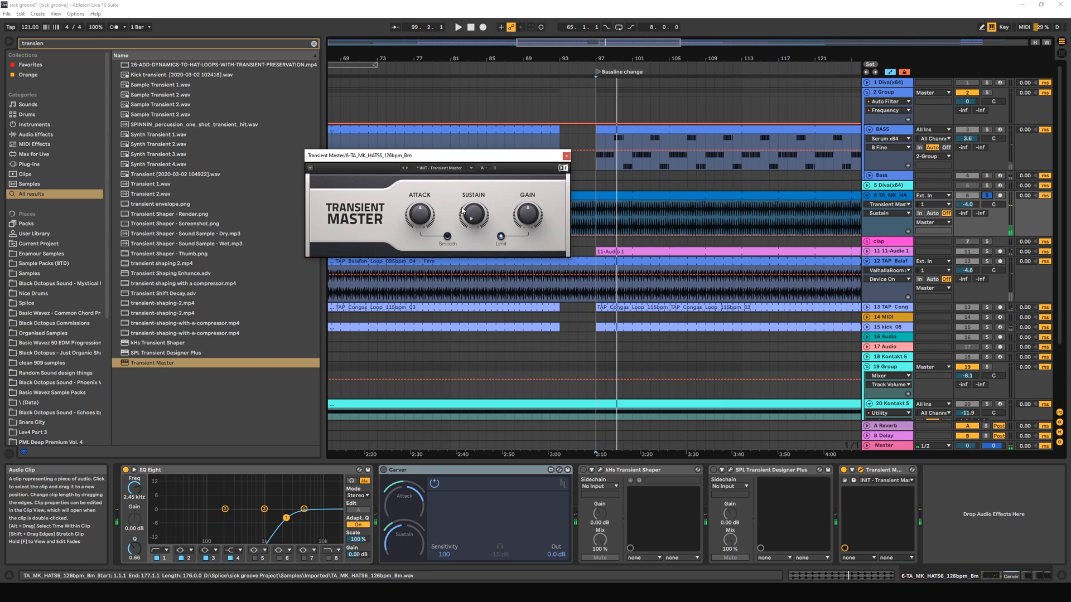
Replay the soloed hats from bar 97 with the reduced sustain, and return the insert marker to 97.1.1.
mouse_move(428, 210)
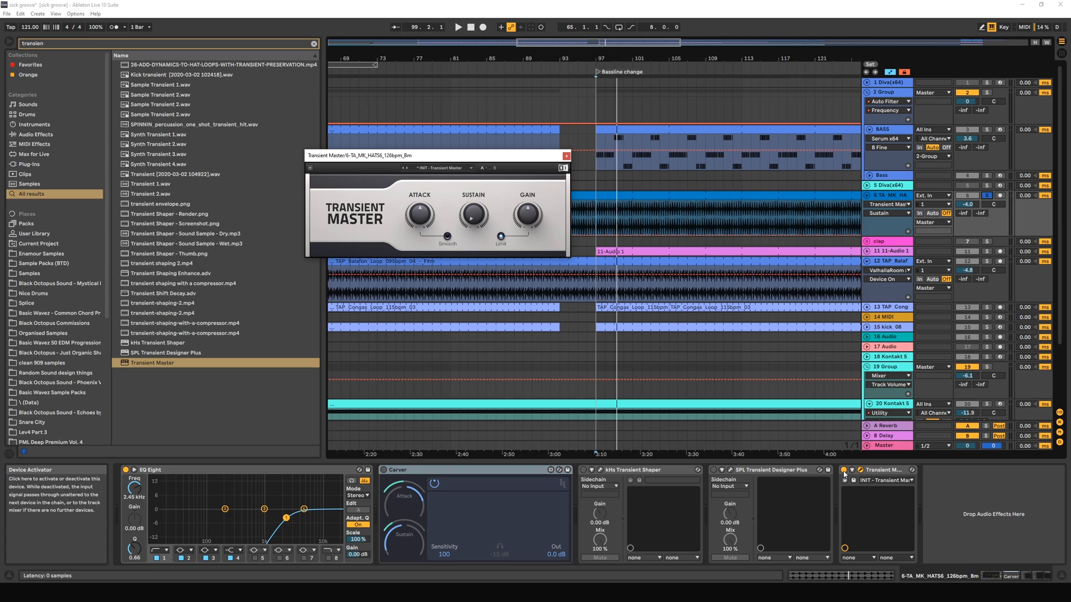
key(space)
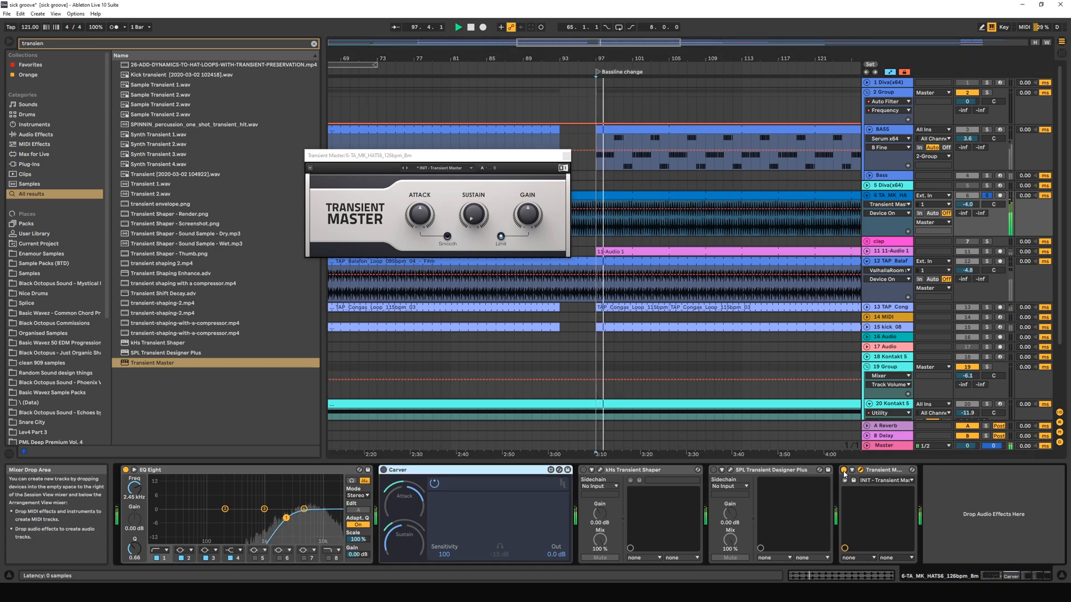
key(space)
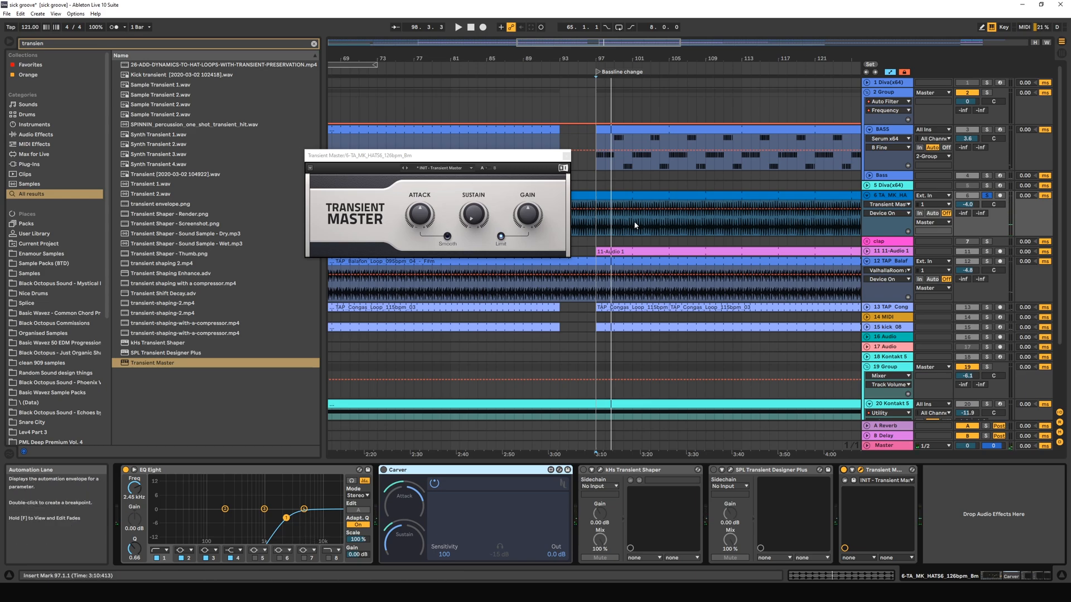
click(598, 230)
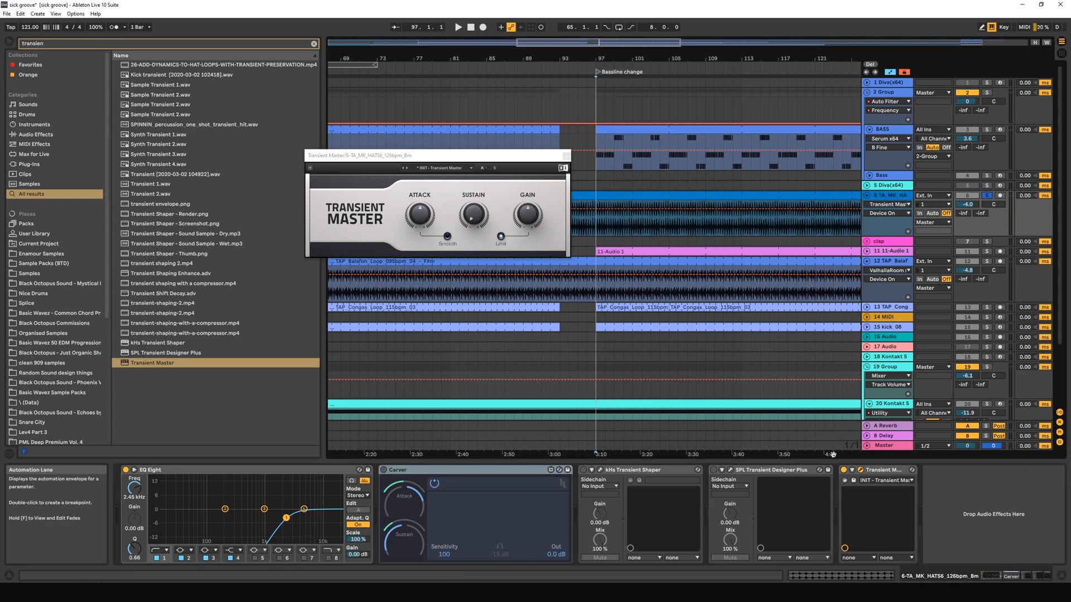
Examine the hat hit at 97.2.3 up close in the waveform and replay the soloed hats from bar 97.
drag(621, 44, 610, 101)
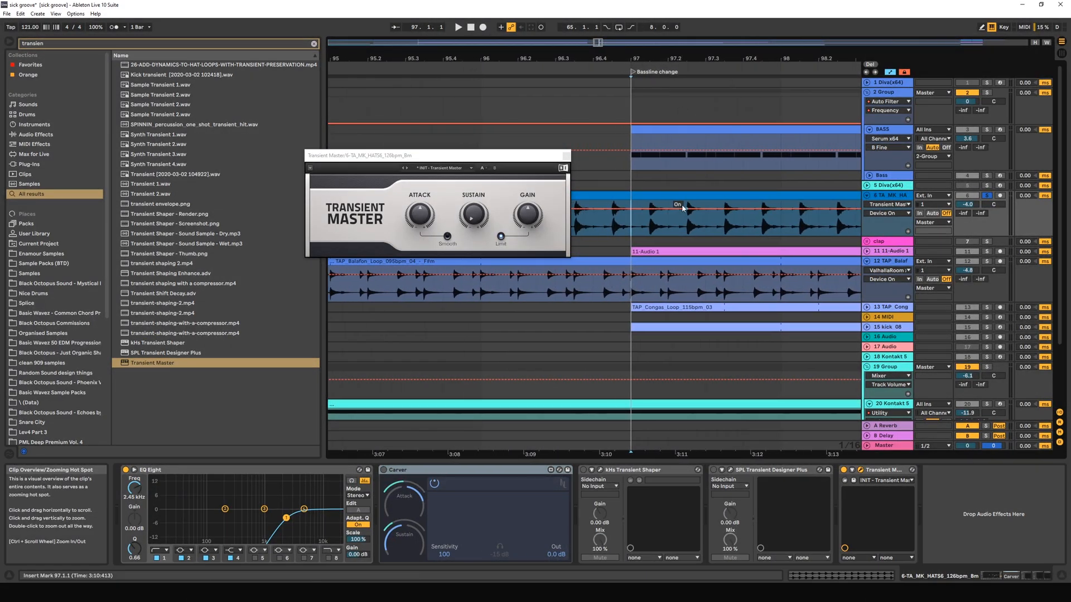
drag(650, 228, 695, 229)
key(space)
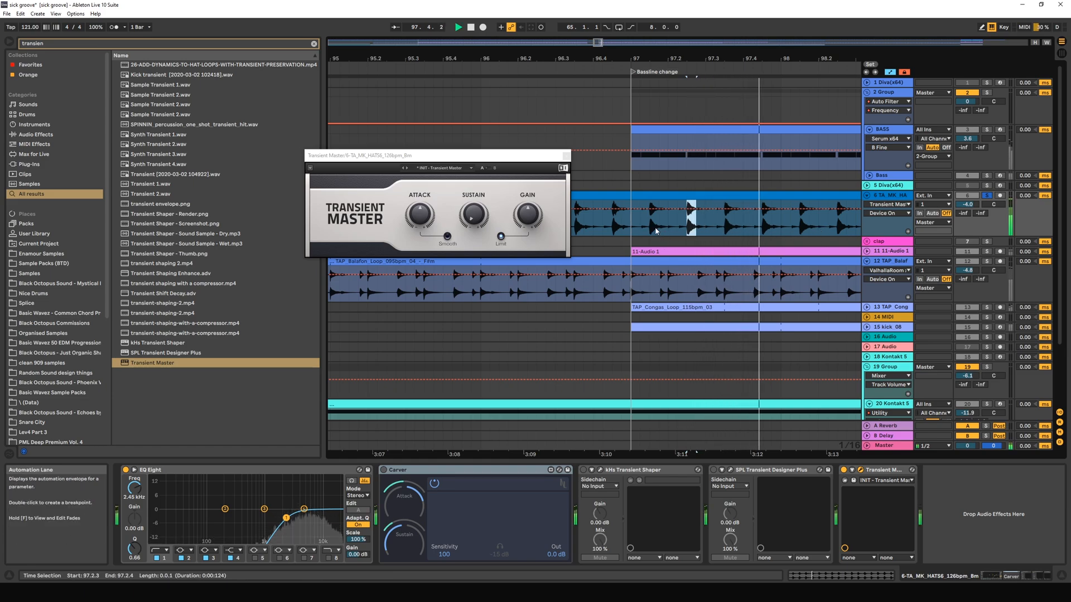
key(space)
click(632, 230)
key(space)
Replay the full mix from bar 97 with the hats track unsoloed and Transient Master active.
key(space)
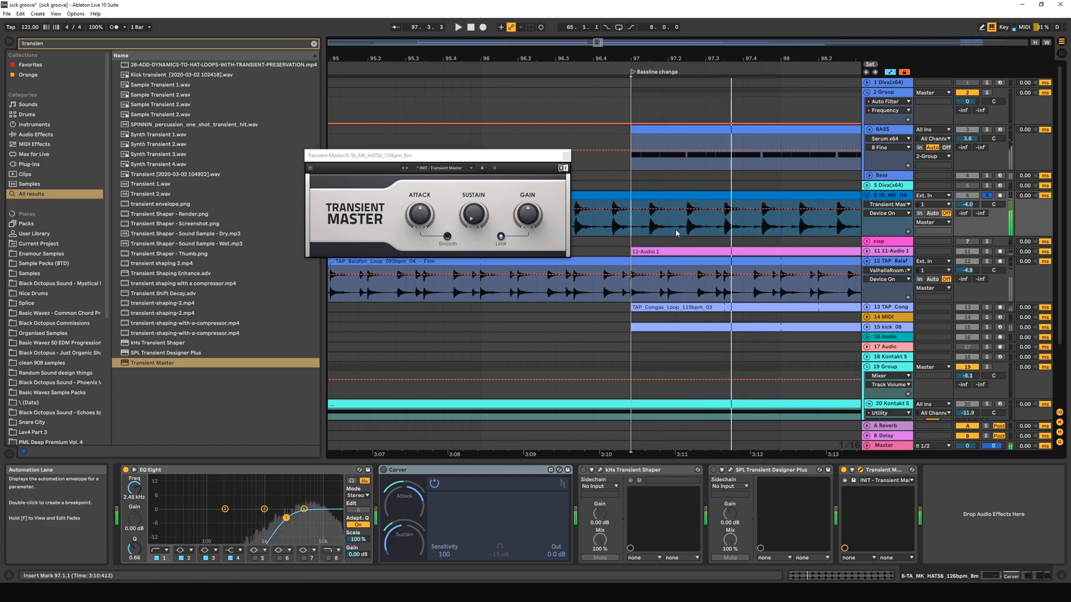
key(space)
key(space)
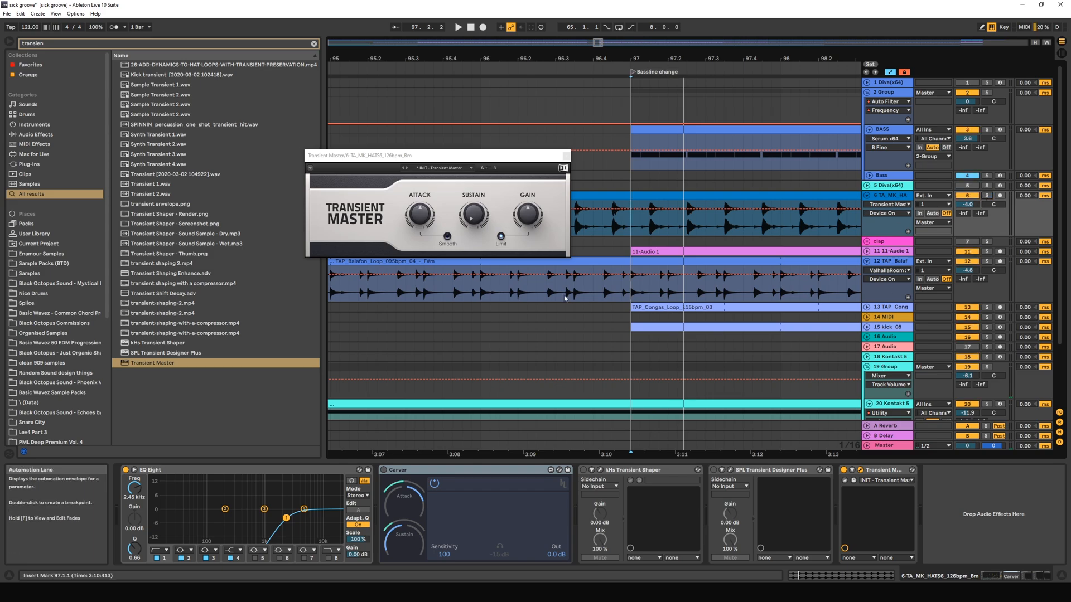
key(space)
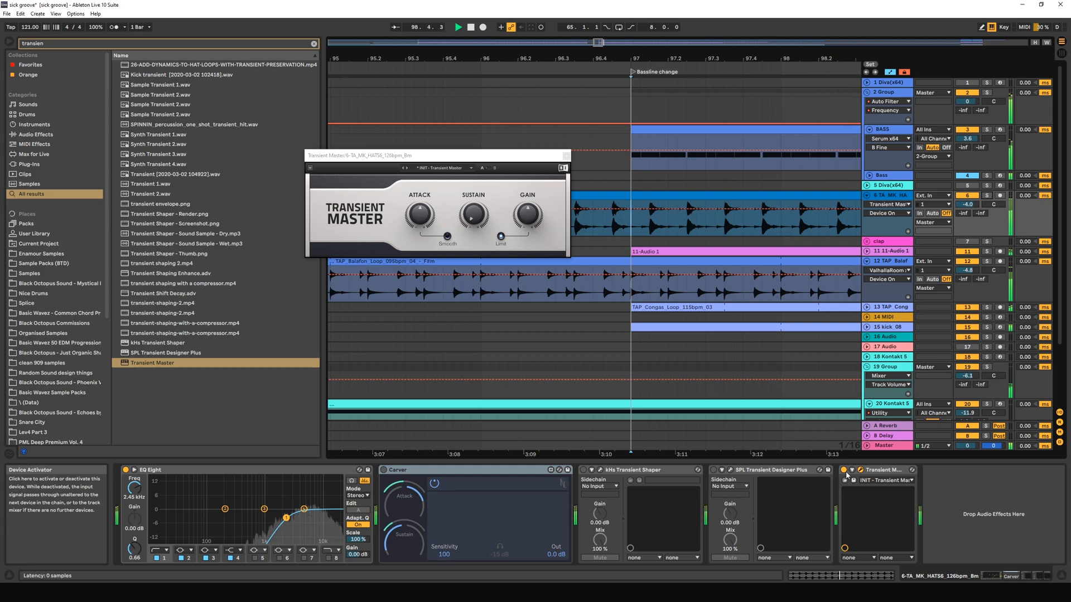
key(space)
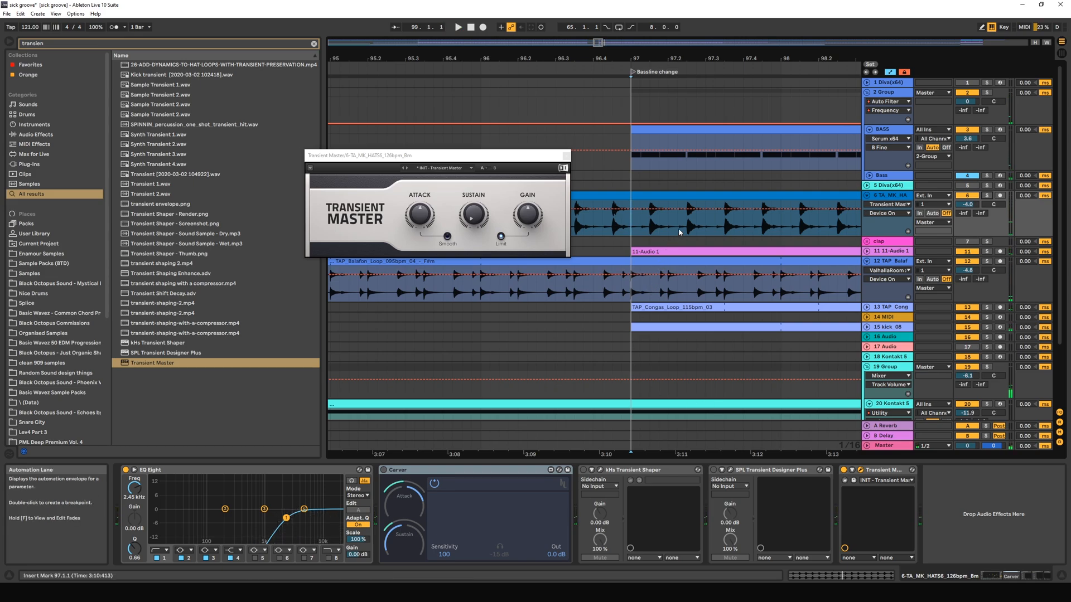
Highlight 97.2.2 to 97.2.3 and the hat hit at 97.1.3 in the hats clip, with the insert marker returned to 97.1.1.
drag(681, 229, 686, 230)
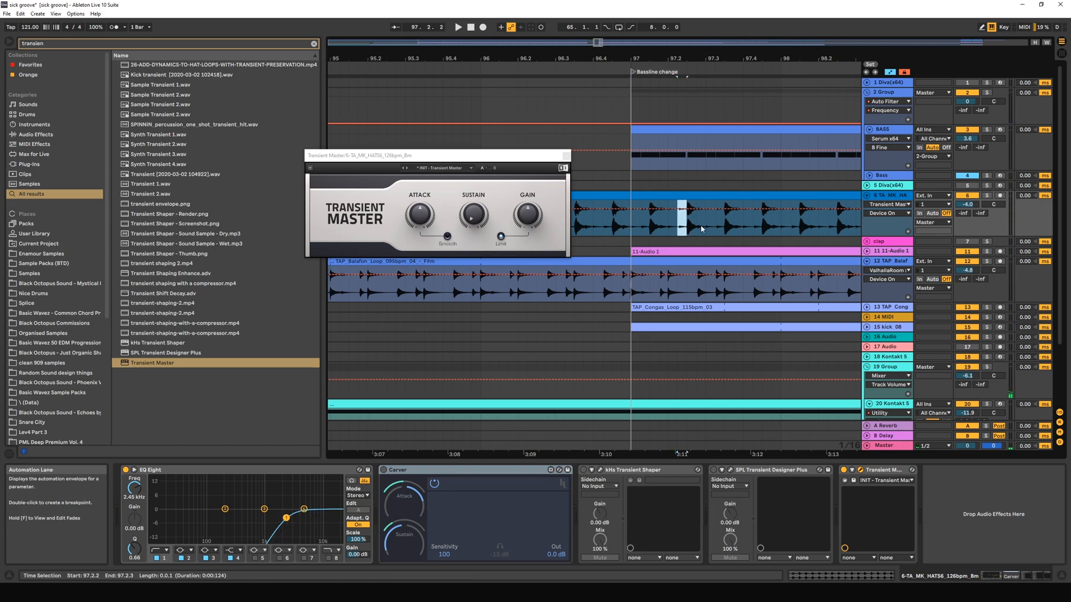
click(687, 230)
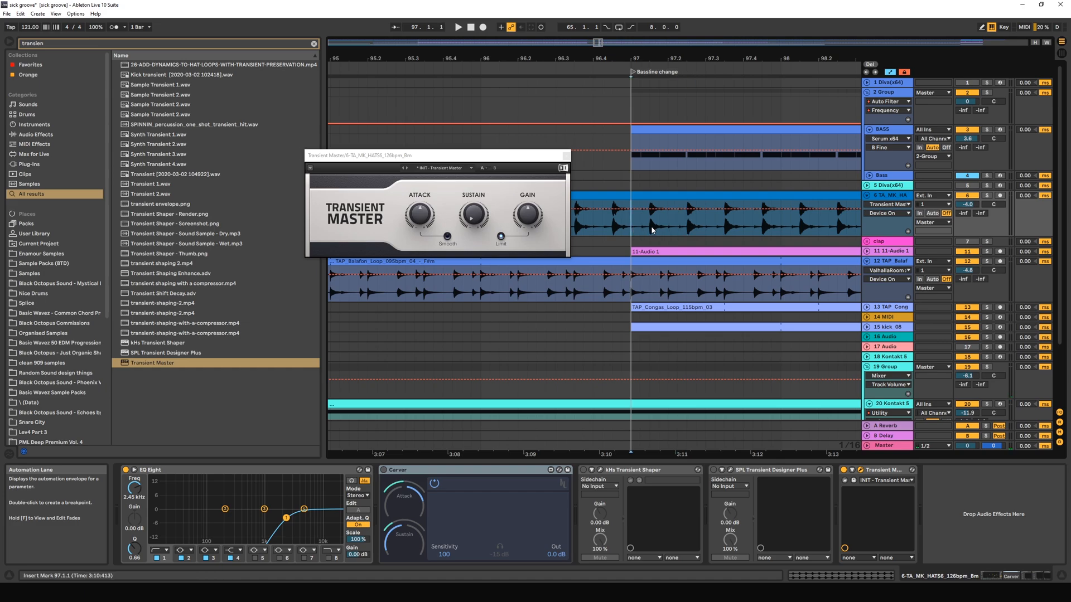
drag(650, 229, 662, 229)
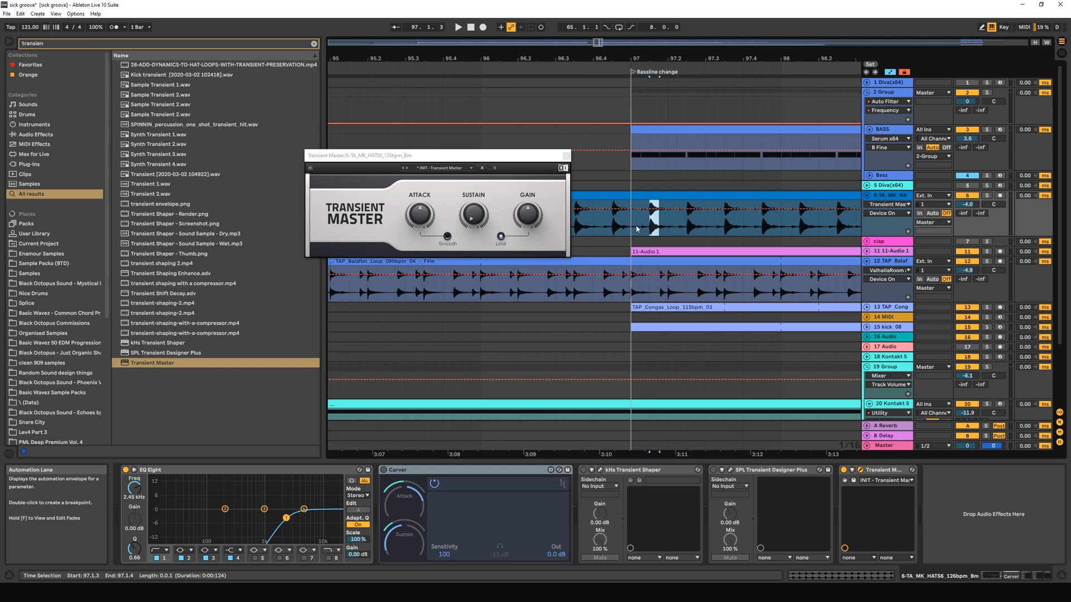
click(637, 229)
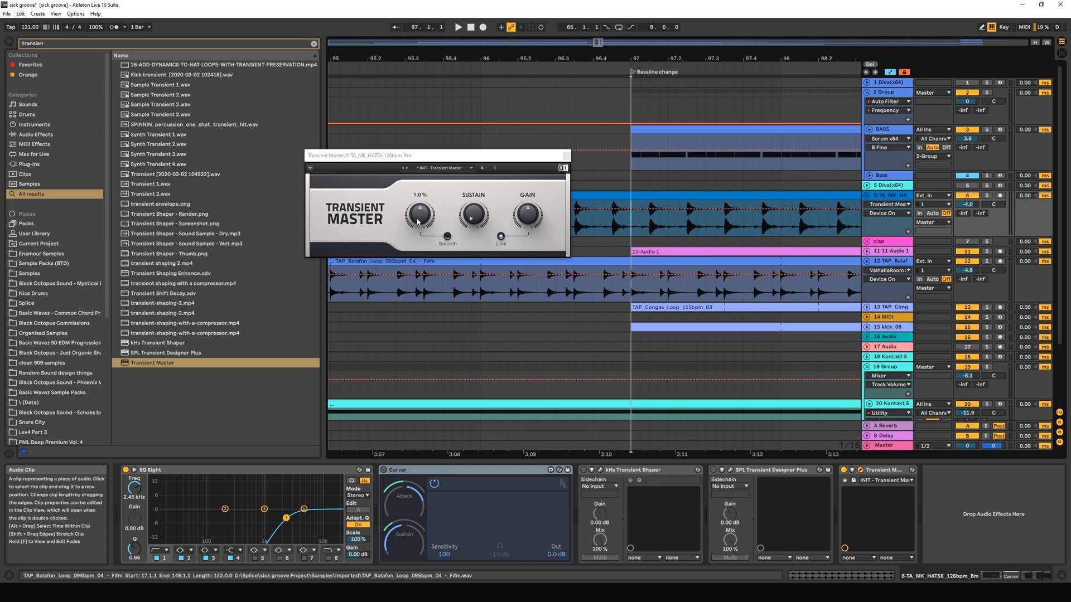
Raise Transient Master's Attack on the hats track and play the full mix from bar 97.
drag(427, 217, 420, 219)
key(space)
key(space)
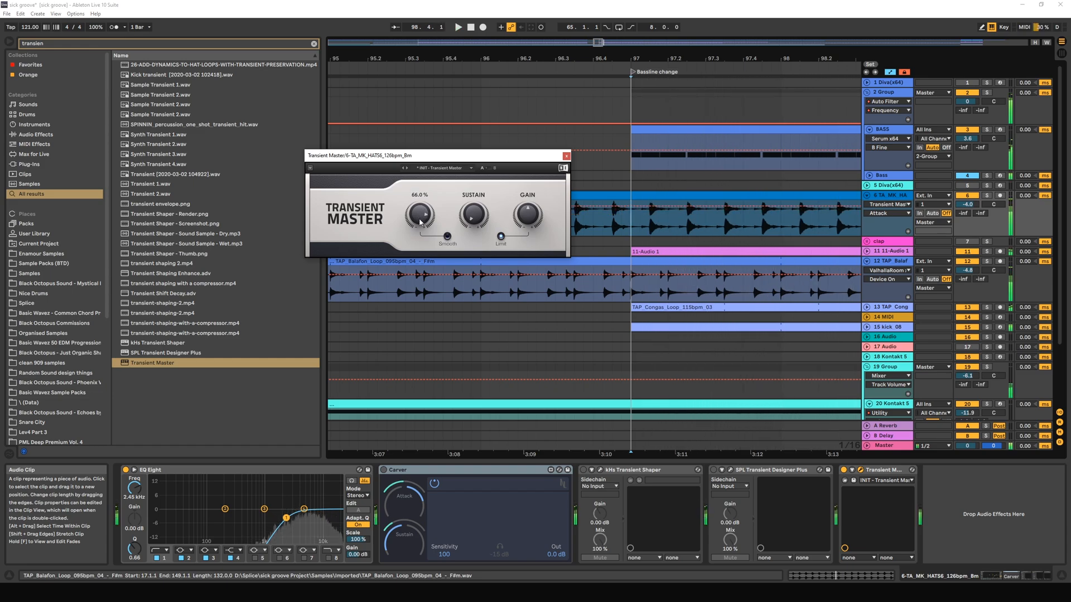
Highlight the hat hit between 97.1.3 and 97.1.4 in the hats clip.
drag(651, 226, 658, 229)
click(660, 230)
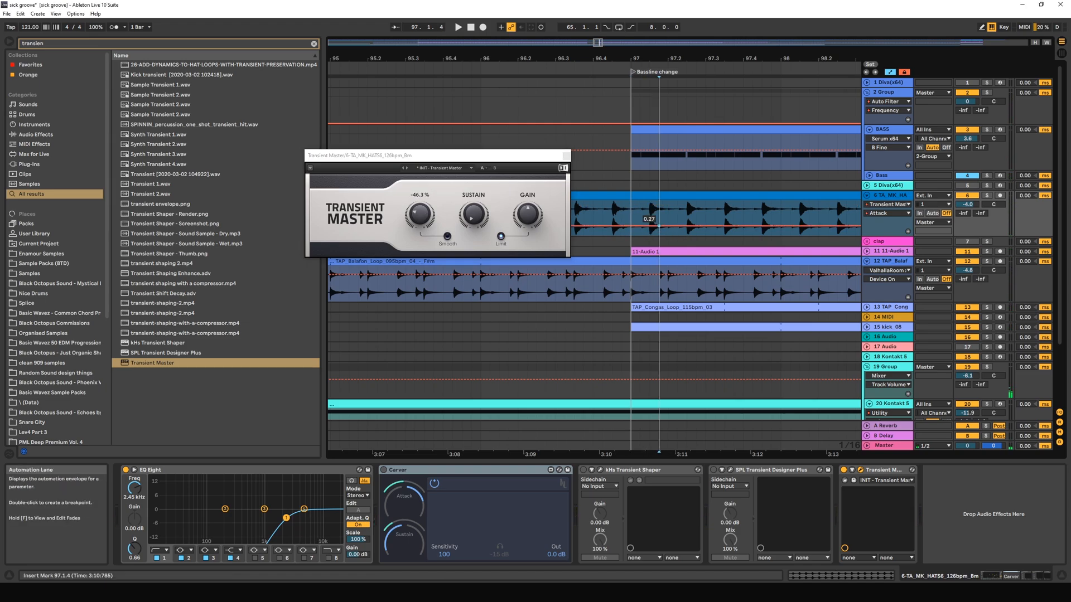
drag(660, 229, 649, 229)
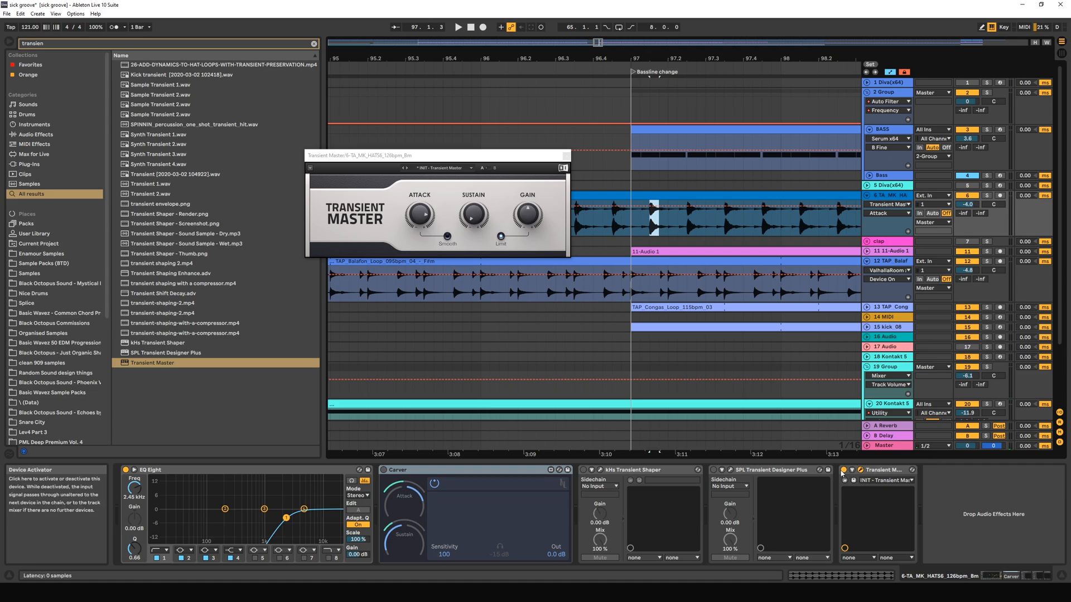
Deactivate Transient Master, activate SPL Transient Designer Plus, and place its open plug-in window over the Transient Master window.
drag(404, 156, 496, 186)
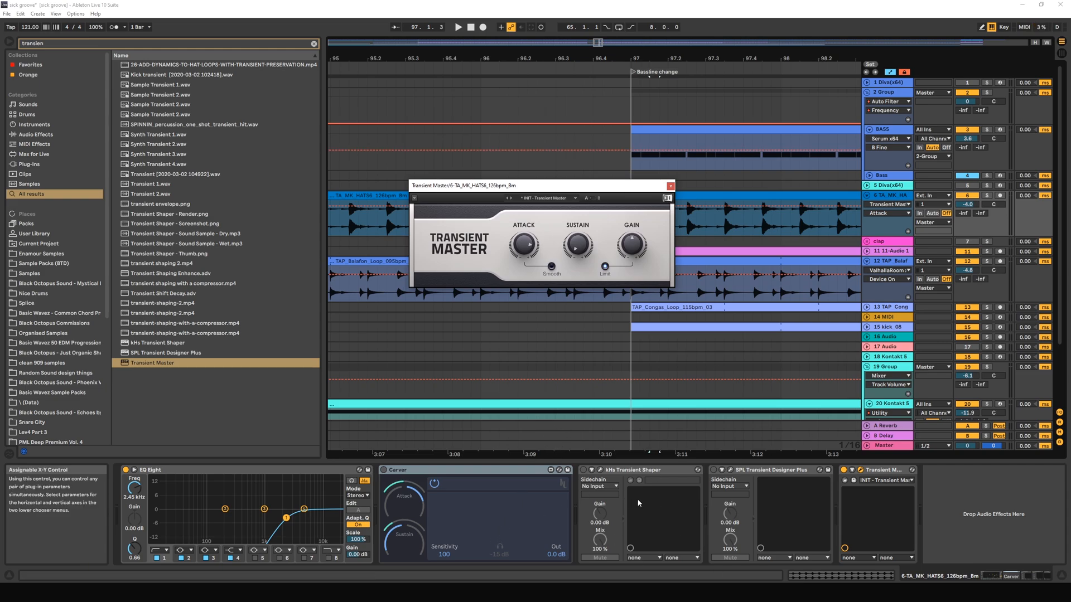
click(843, 470)
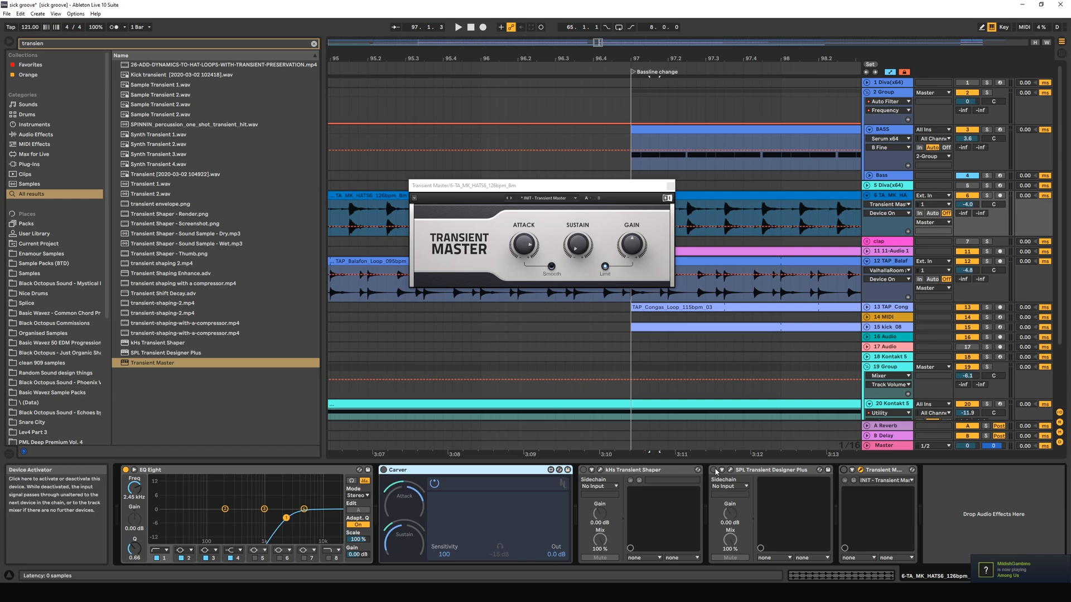
click(714, 470)
click(730, 470)
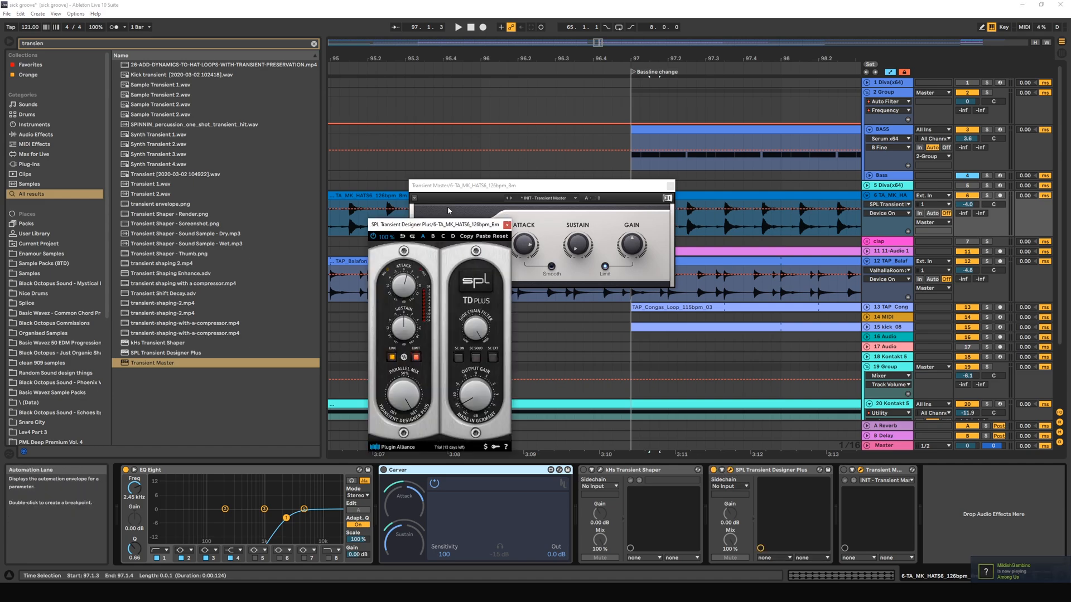
drag(452, 225, 673, 217)
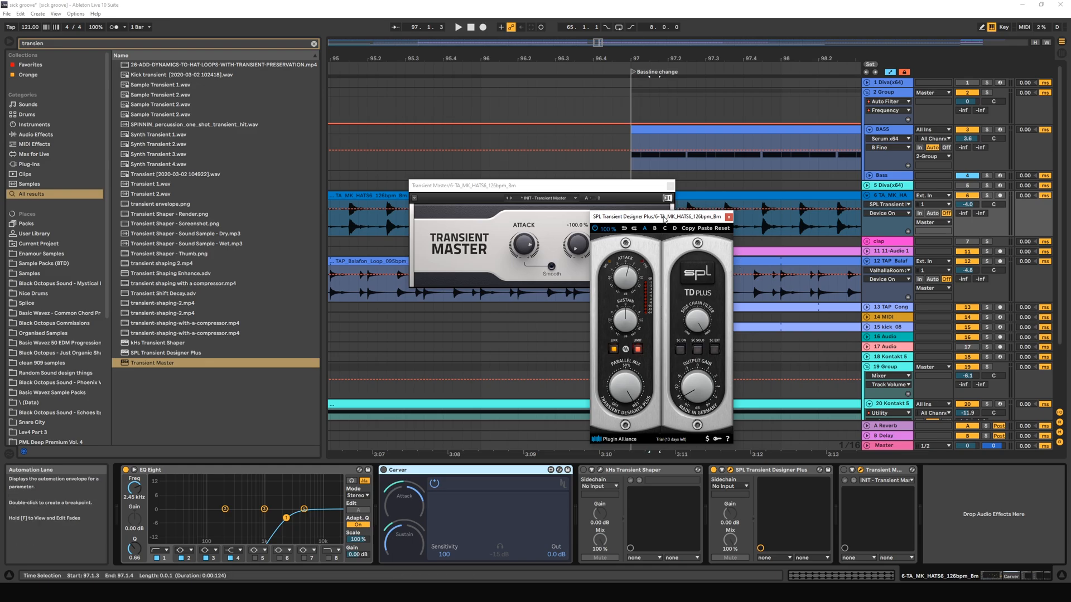
drag(658, 217, 481, 183)
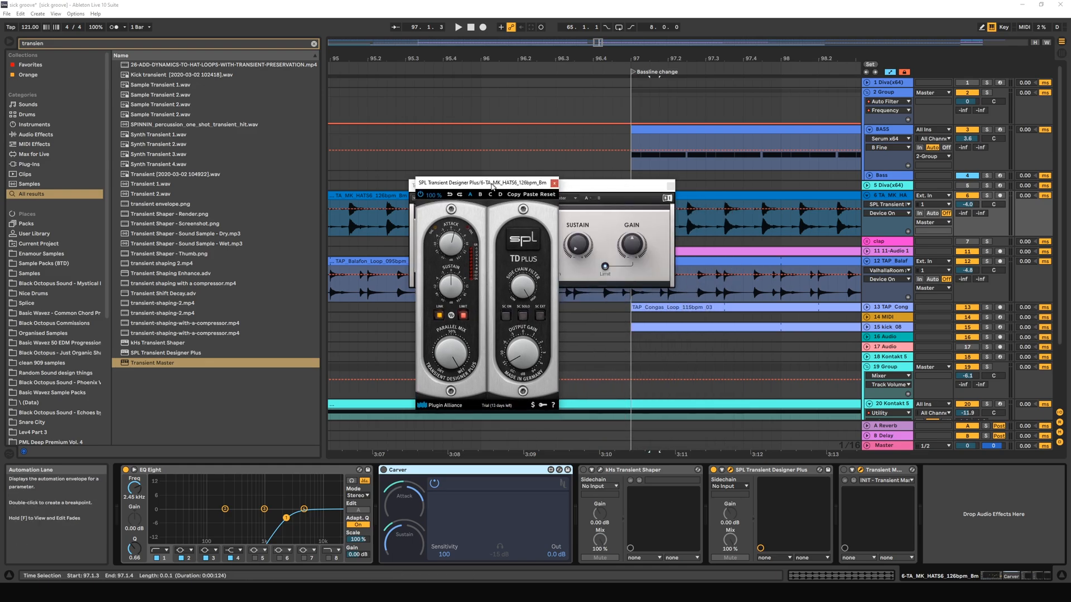
Adjust the Attack of SPL Transient Designer Plus and audition the full mix from bar 97.
click(453, 345)
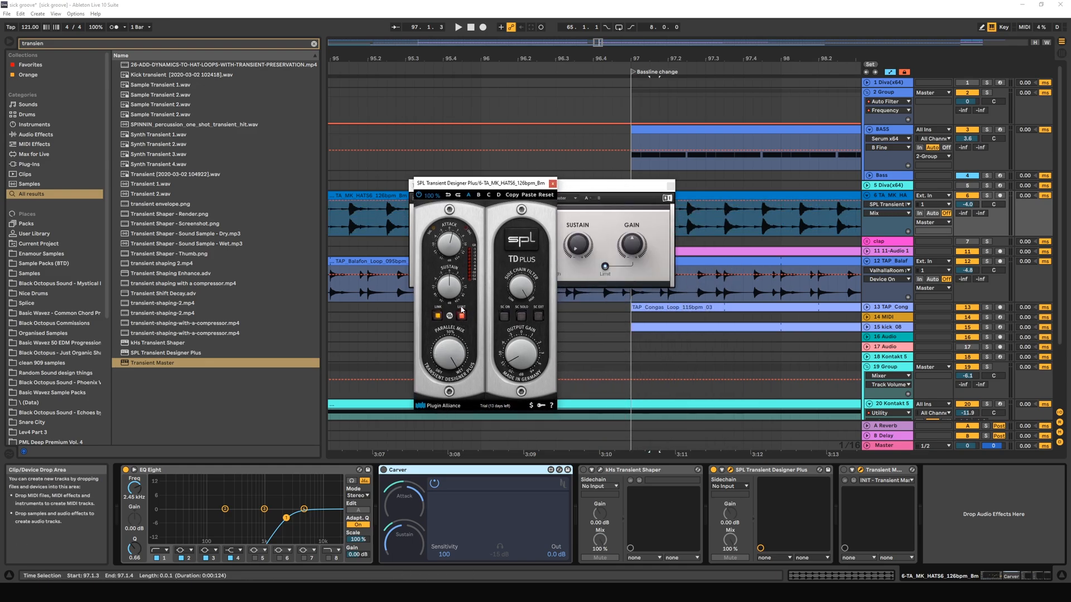
click(449, 241)
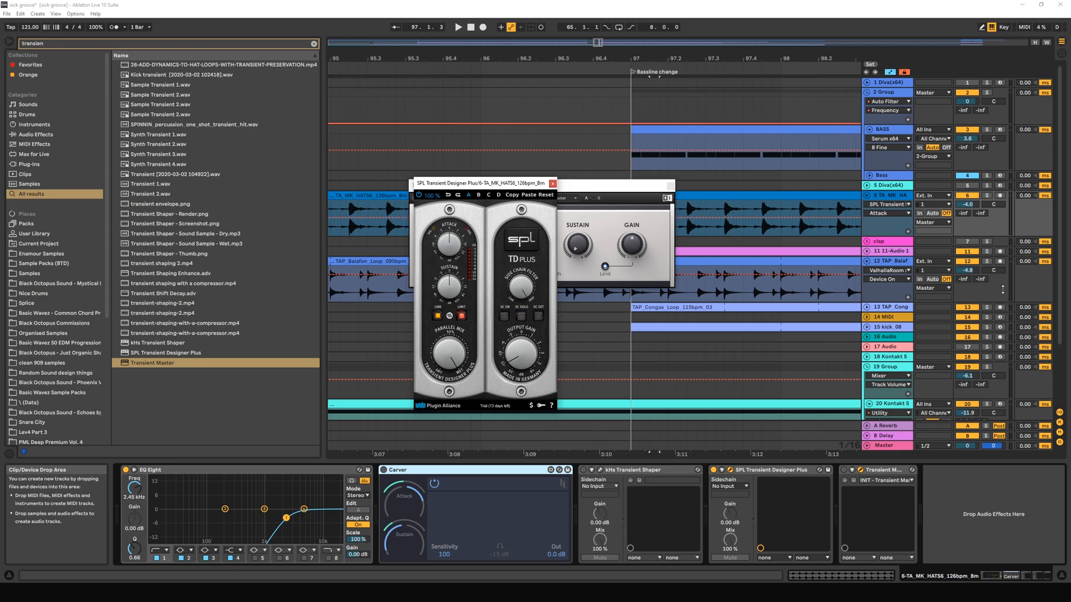
key(space)
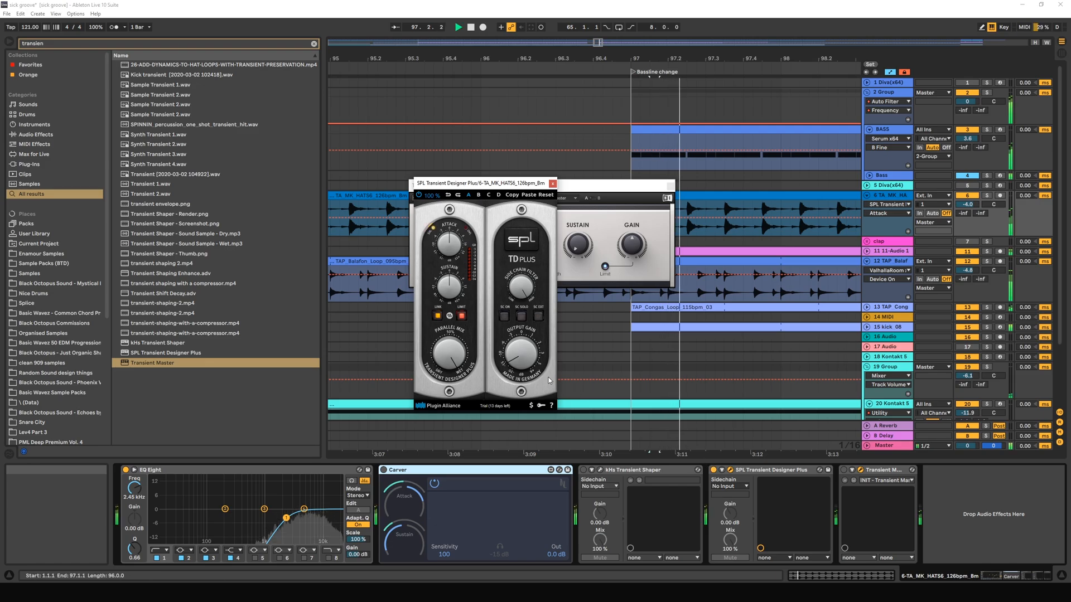
click(896, 199)
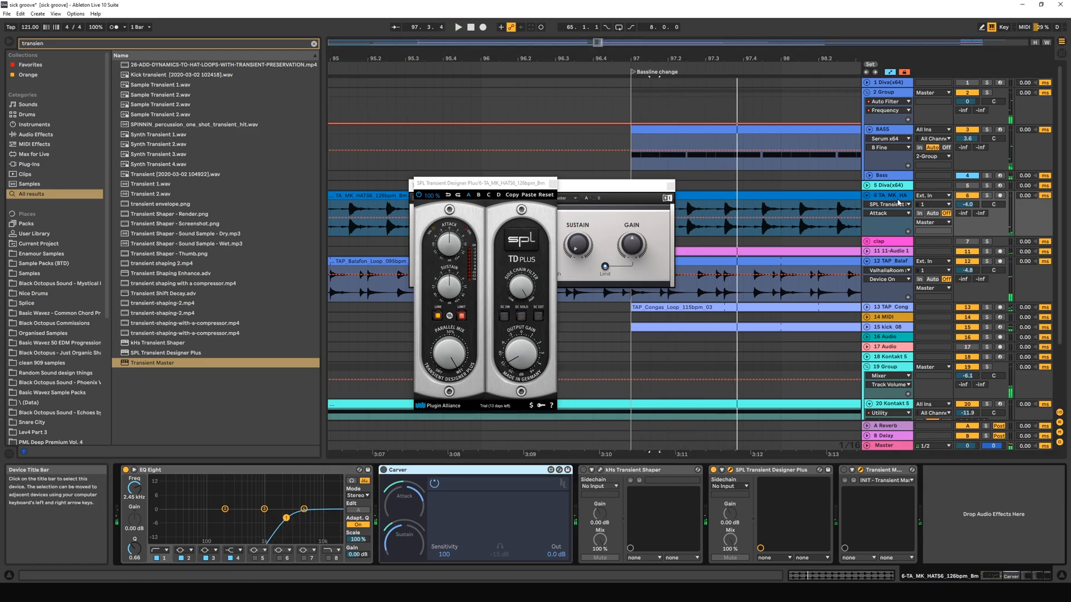
key(space)
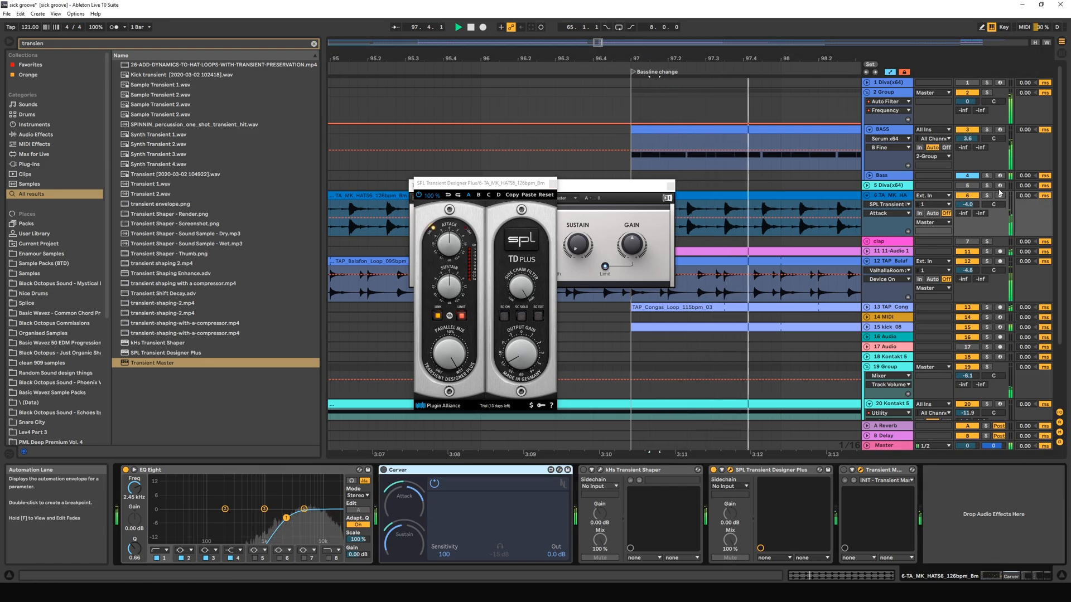
key(space)
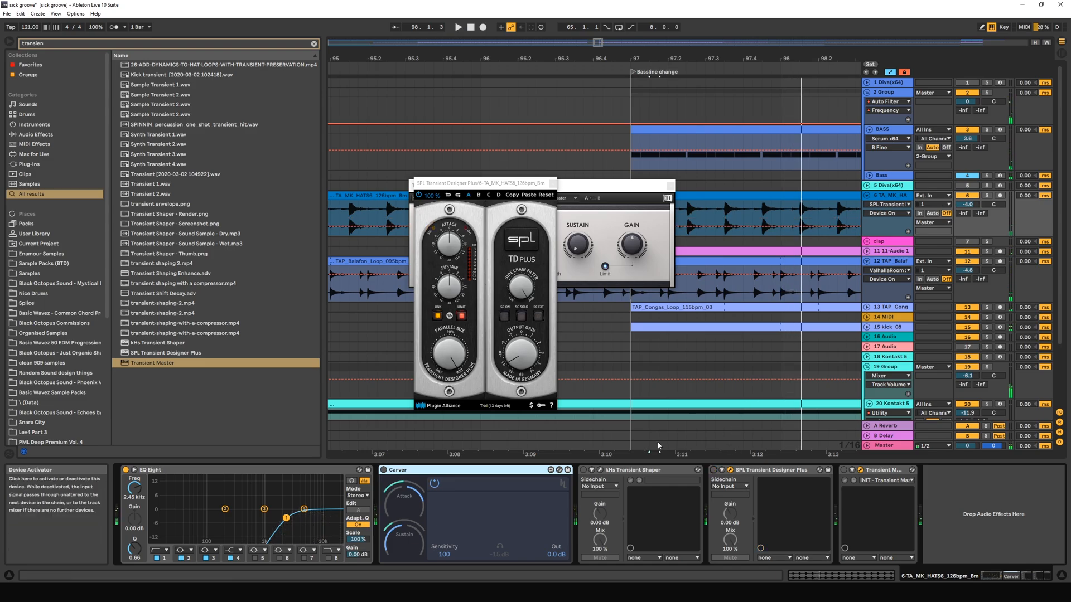
Raise the Output Gain of SPL Transient Designer Plus while playing the full mix.
click(517, 345)
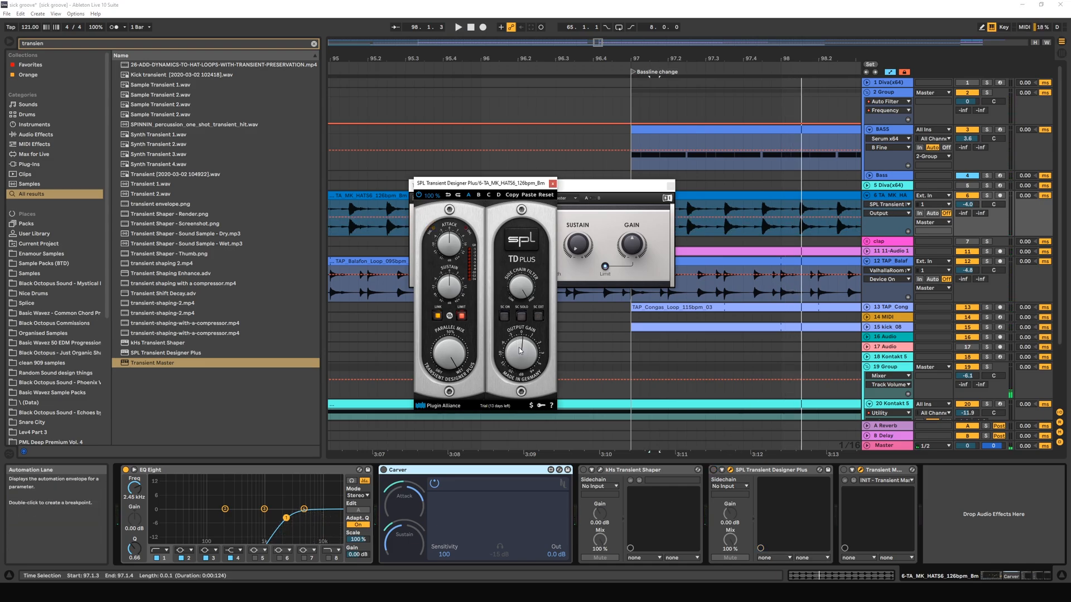
key(space)
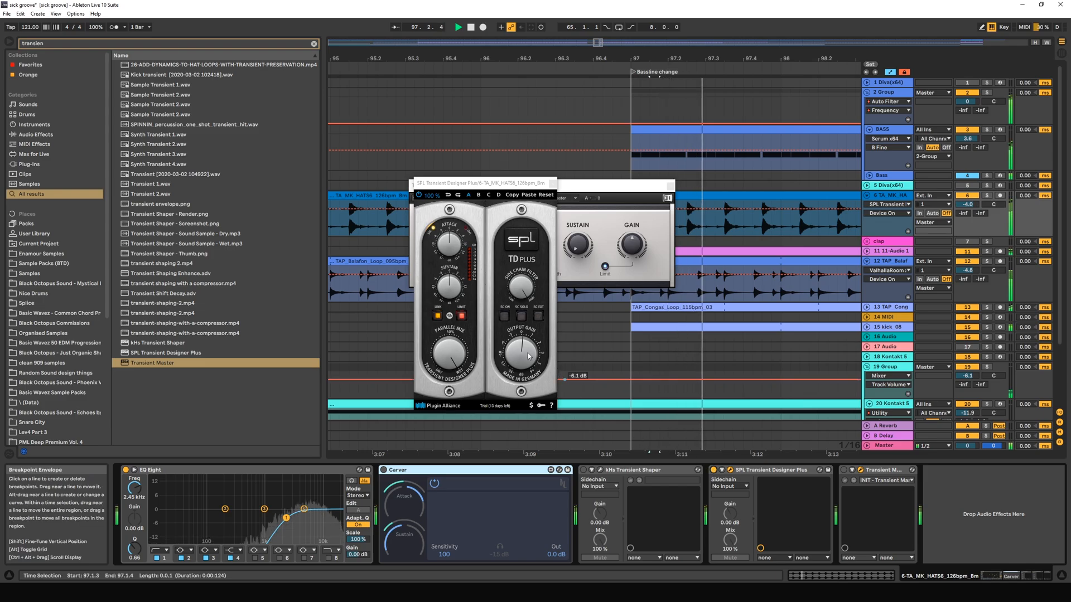
drag(529, 358, 529, 353)
key(space)
Clear the Transient Master window from view, place the insert marker at 97.1.1, and replay the full mix.
drag(632, 185, 546, 152)
click(628, 208)
key(space)
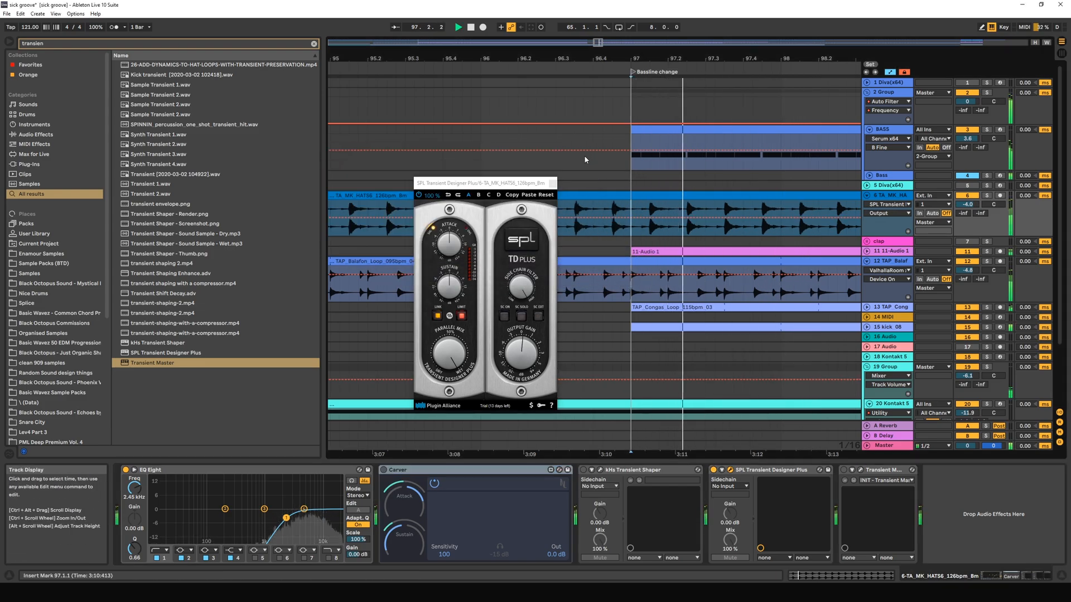
key(space)
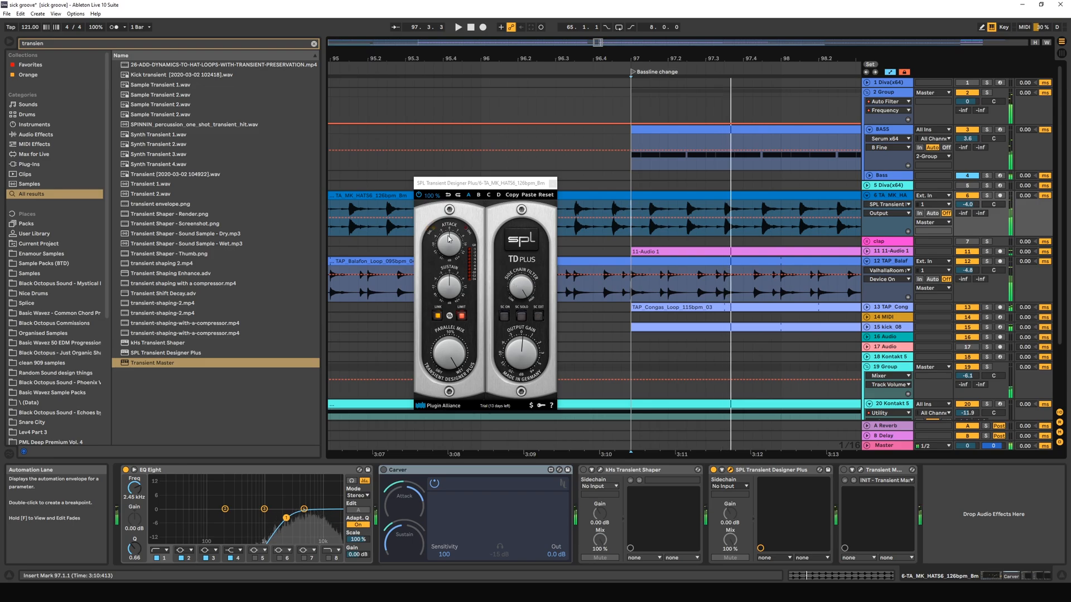
Adjust Sustain and Attack in SPL Transient Designer Plus, replaying the mix from bar 97 for each change.
click(459, 290)
key(space)
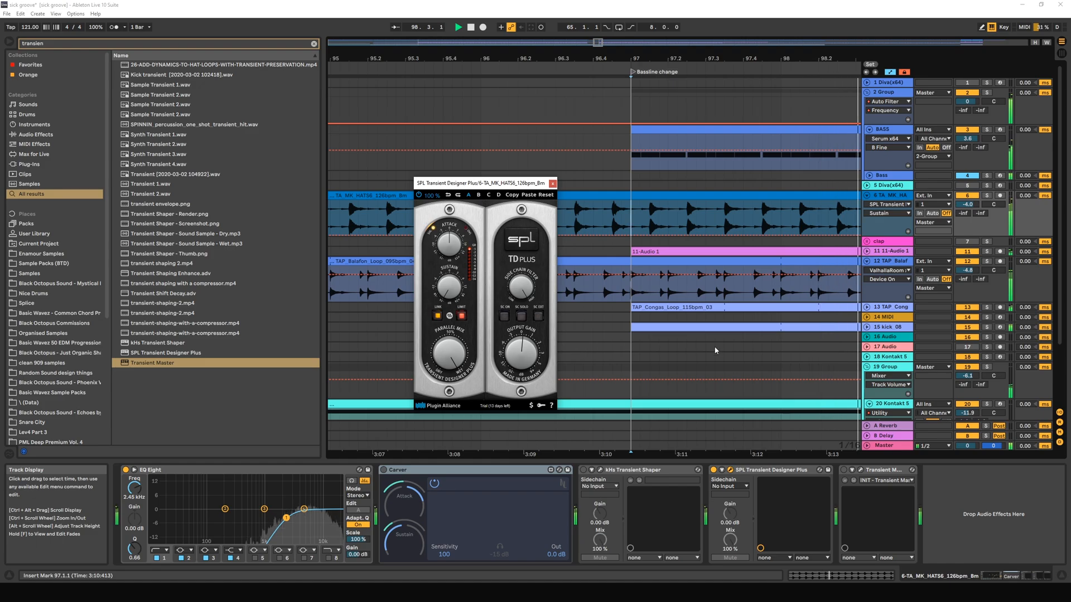
key(space)
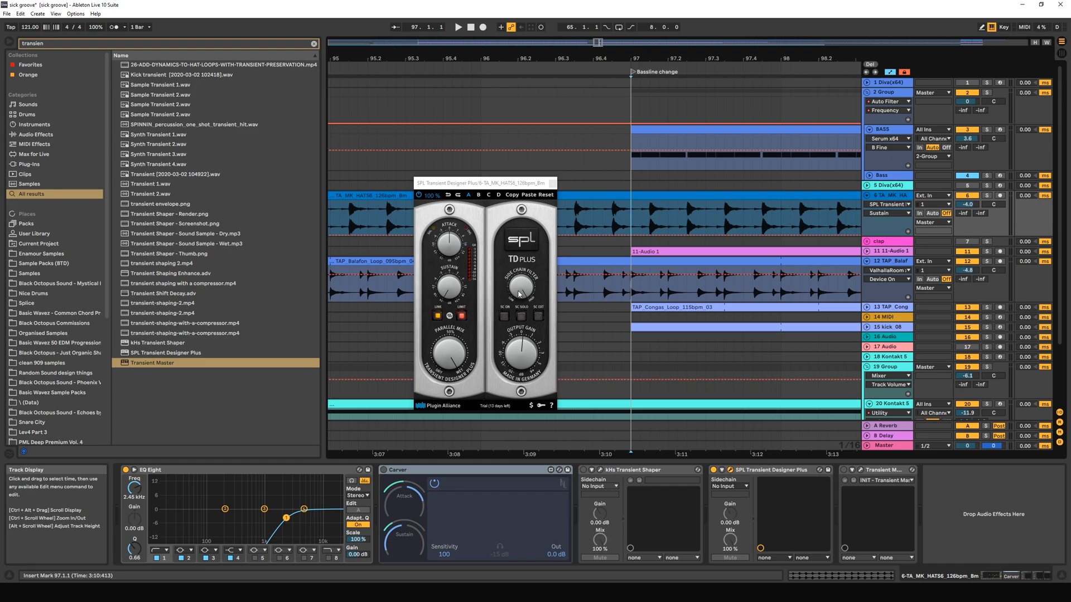
click(454, 246)
key(space)
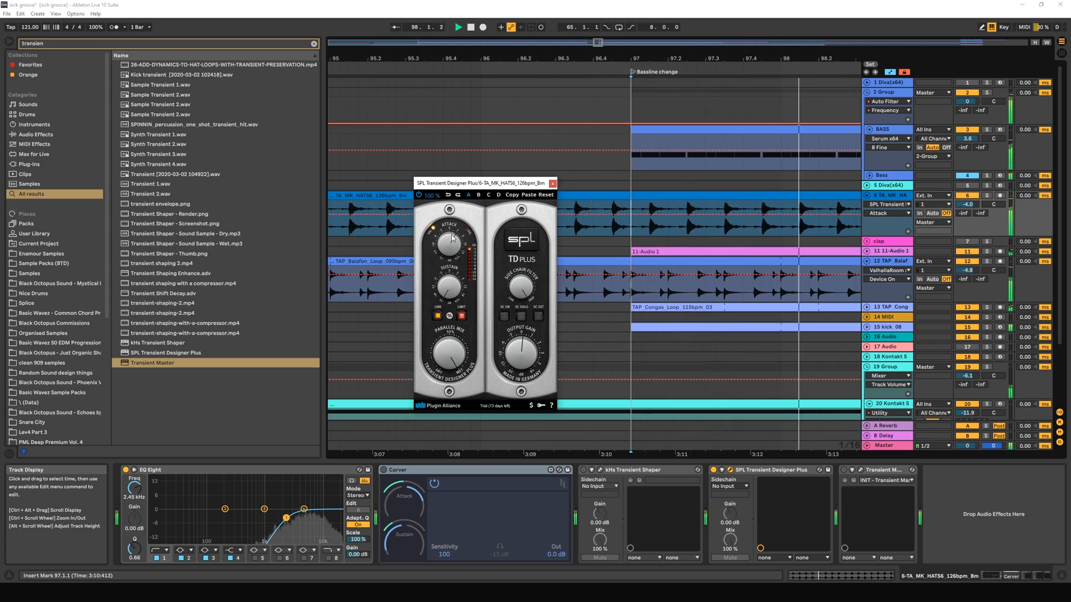
Turn off Link and Limit in SPL Transient Designer Plus and try out its Parallel Mix control.
click(438, 316)
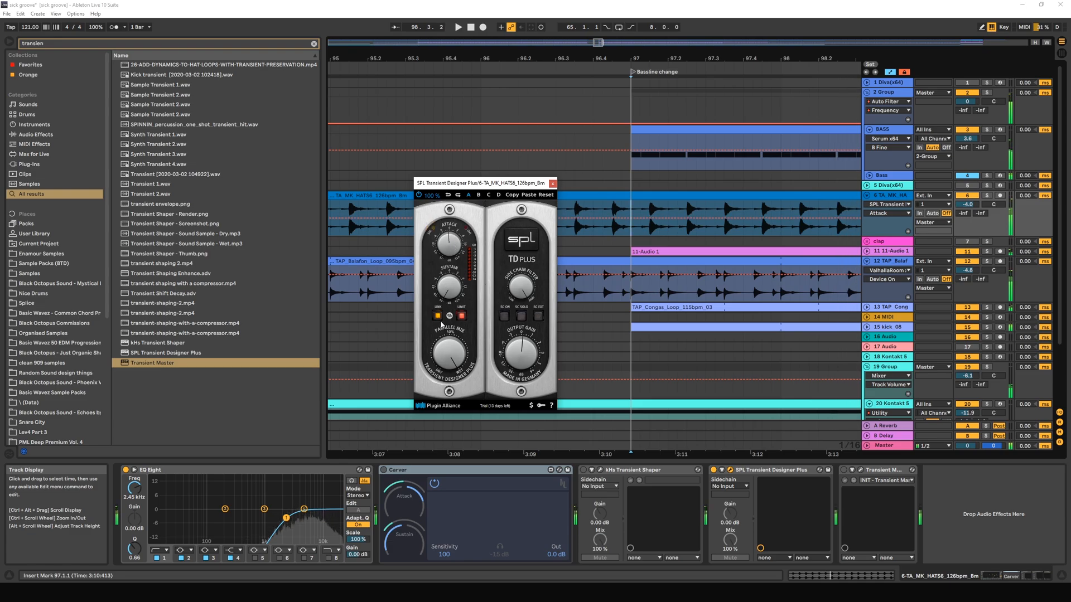
click(462, 317)
drag(450, 358, 449, 375)
Lower the Output Gain of SPL Transient Designer Plus during playback of the full mix, and stop playback.
key(space)
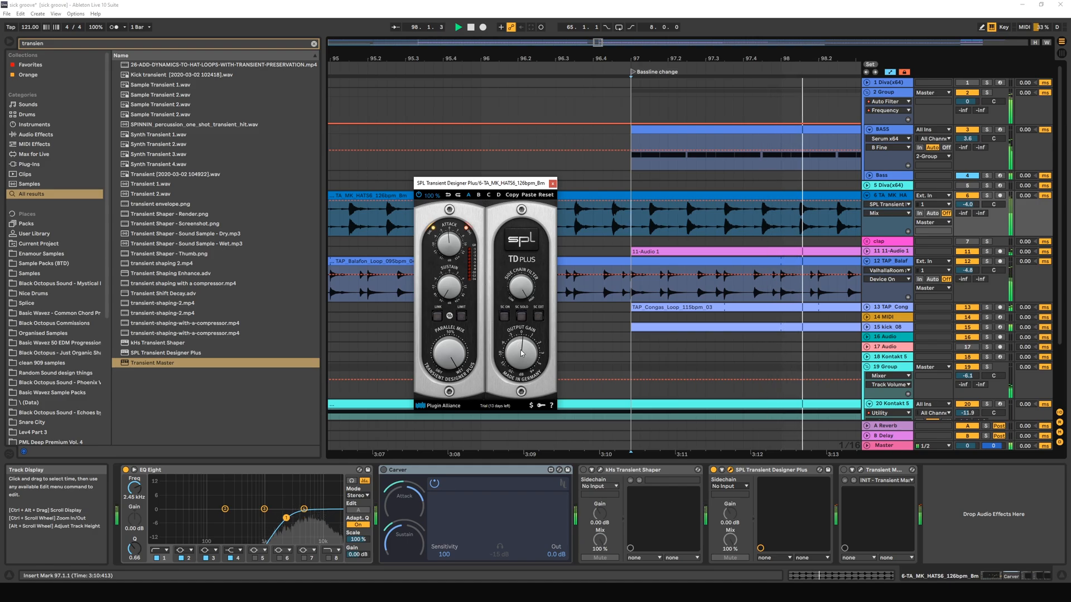
drag(521, 357, 521, 369)
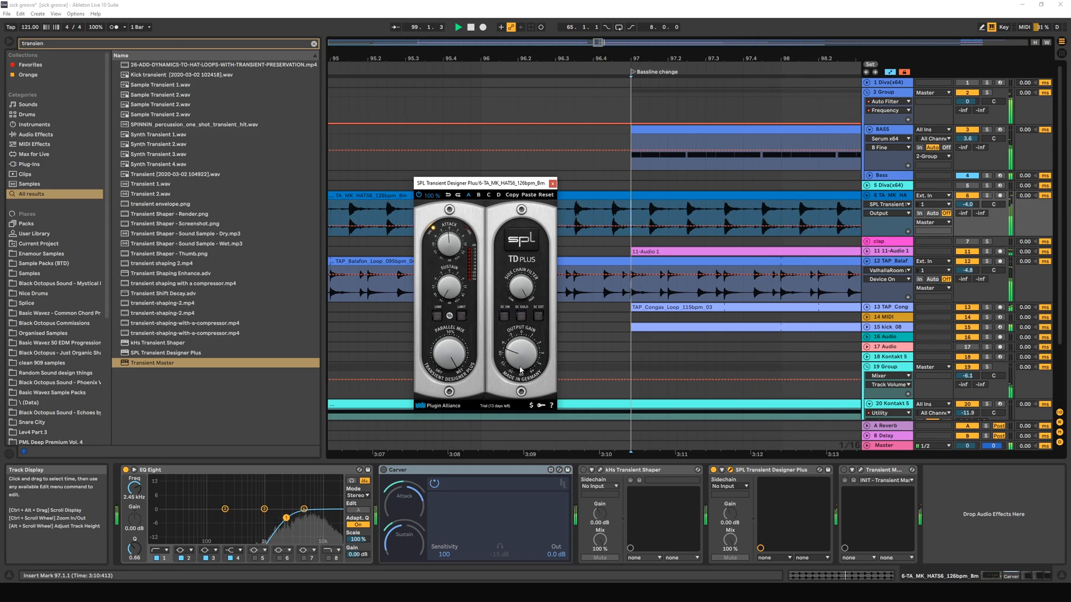
key(space)
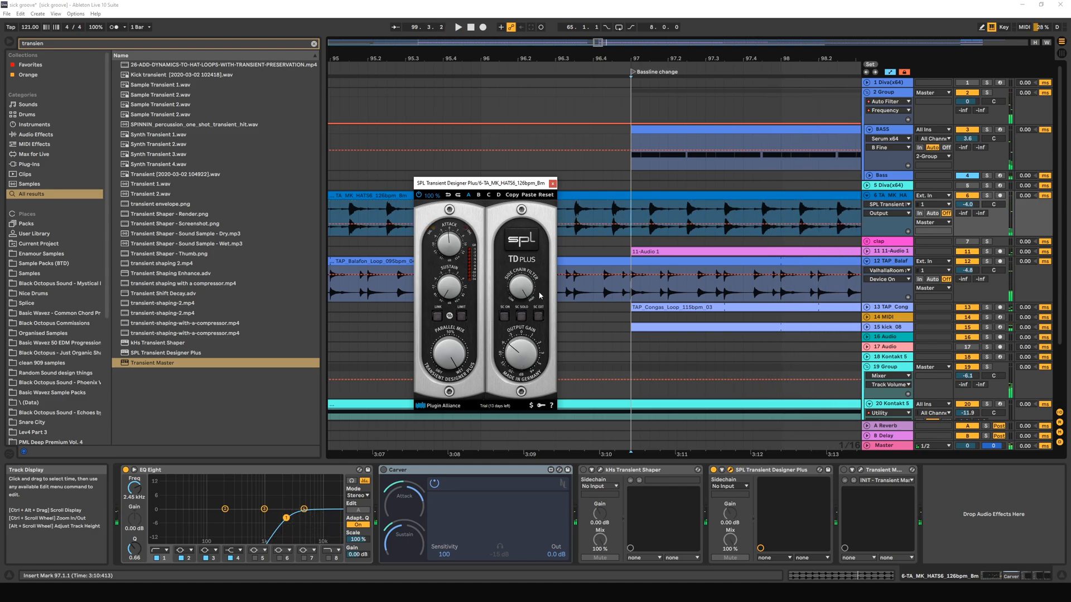
Enable SC On and SC Solo in SPL Transient Designer Plus during playback, and adjust the side-chain filter frequency.
key(space)
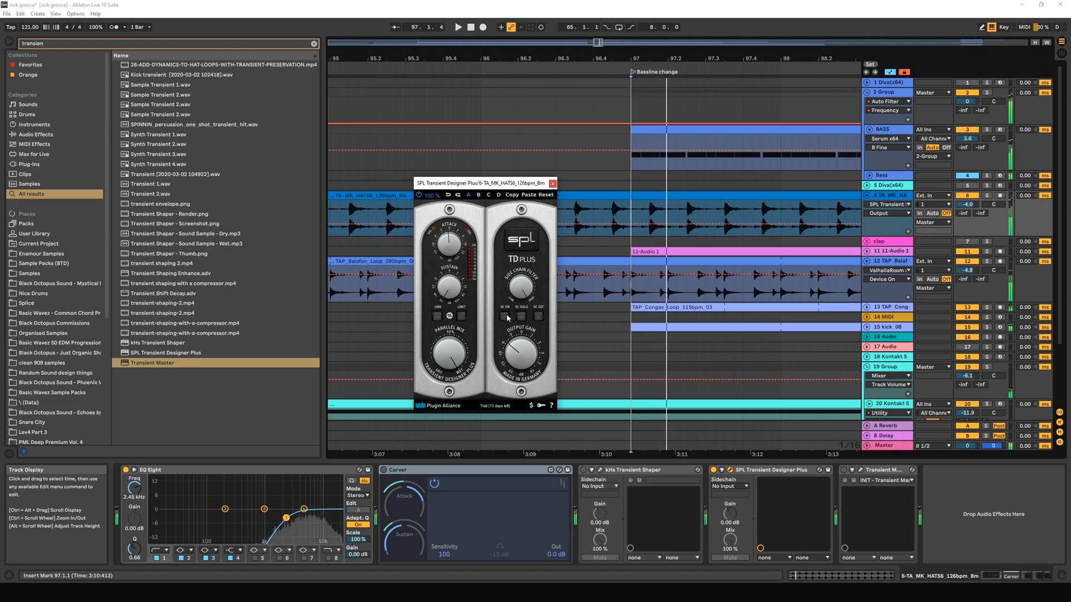
click(504, 316)
click(521, 316)
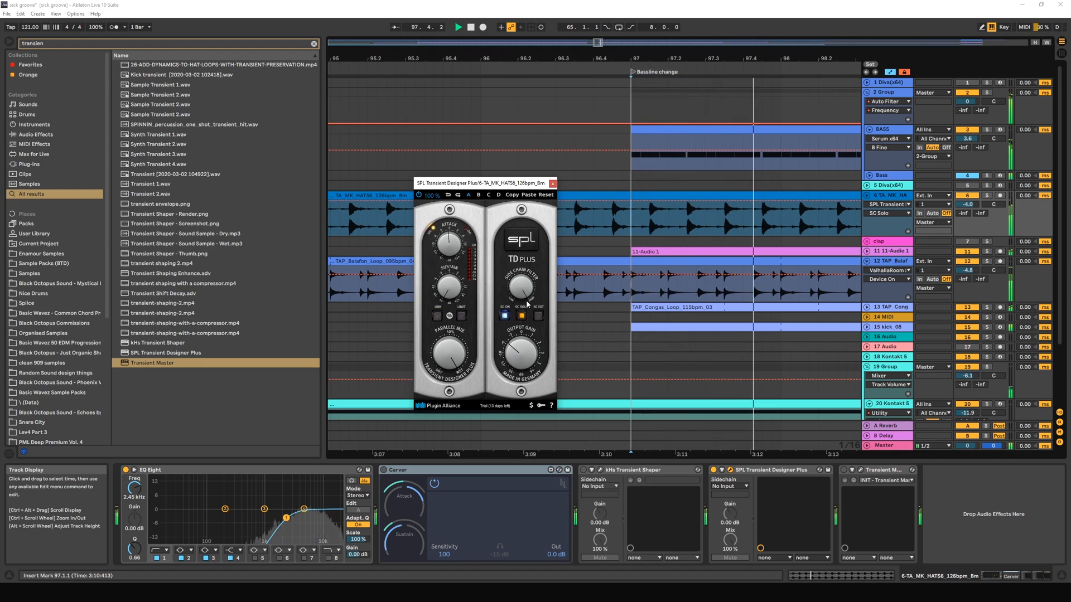
click(522, 316)
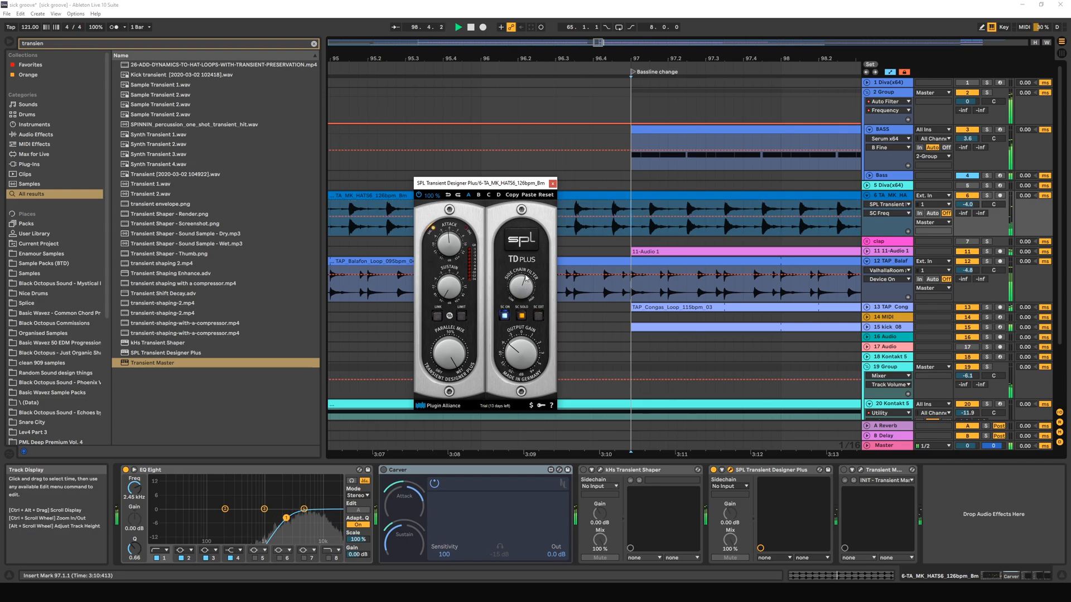
Turn off SC On and SC Solo in SPL Transient Designer Plus and return the insert marker to bar 97.
key(space)
click(505, 316)
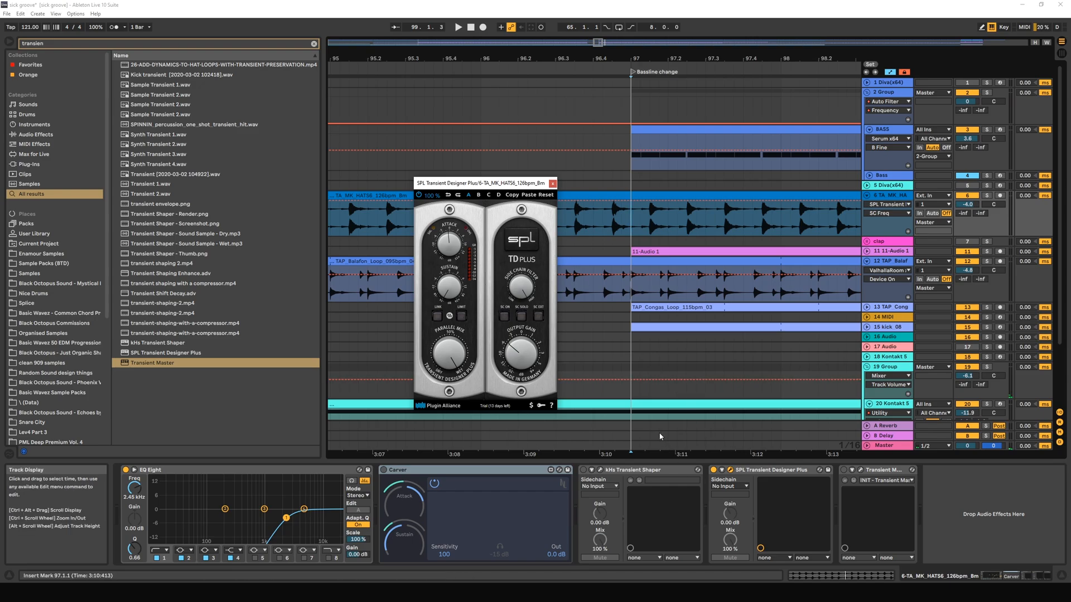
click(639, 232)
click(633, 230)
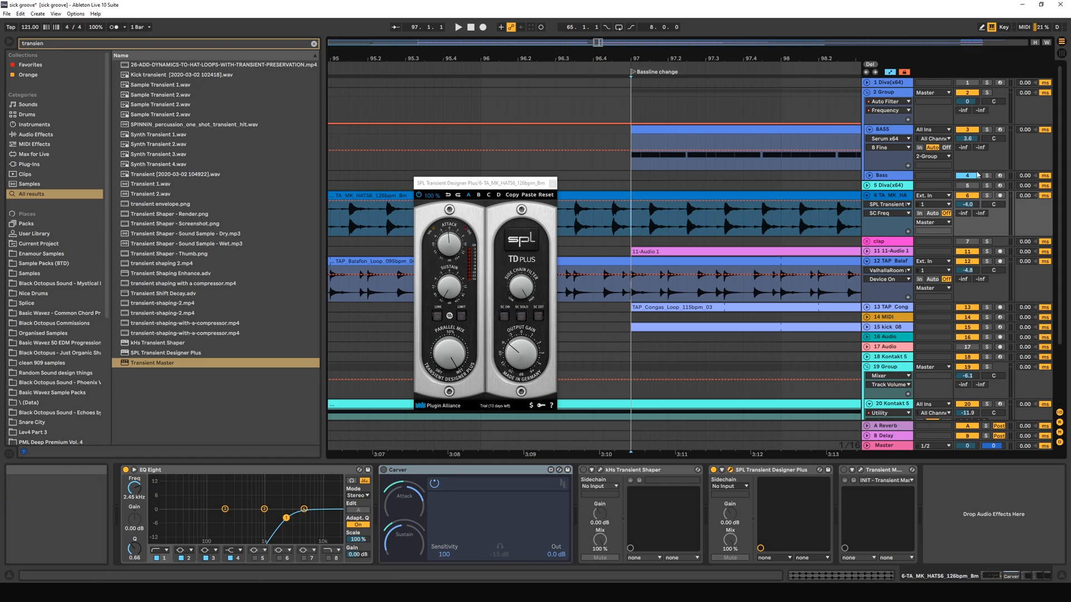
Deactivate SPL Transient Designer Plus on the hi-hat track and close its plug-in window.
click(713, 470)
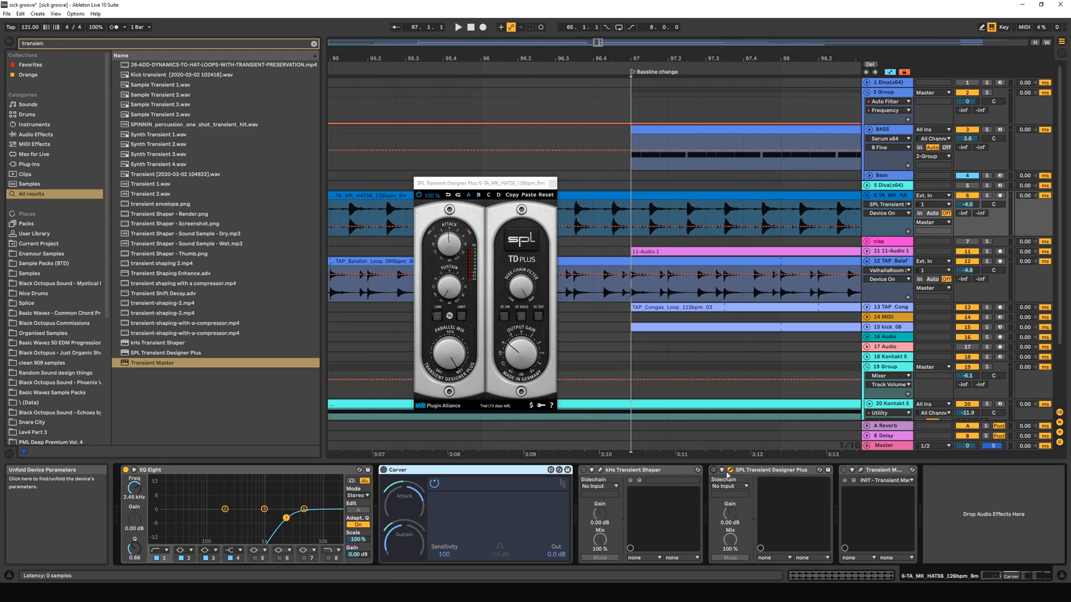
click(730, 470)
click(730, 470)
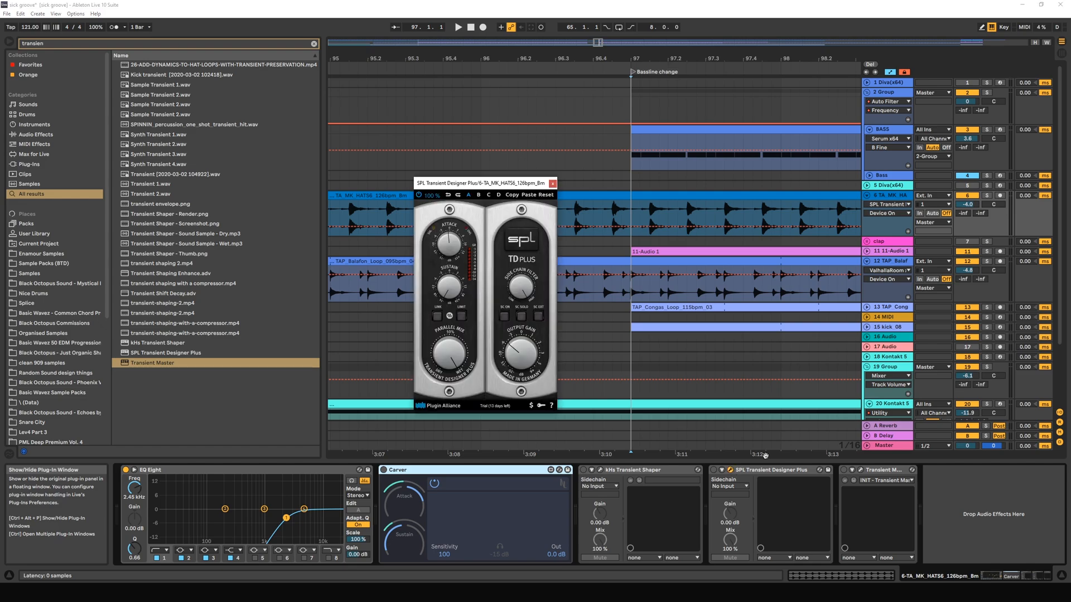
click(552, 184)
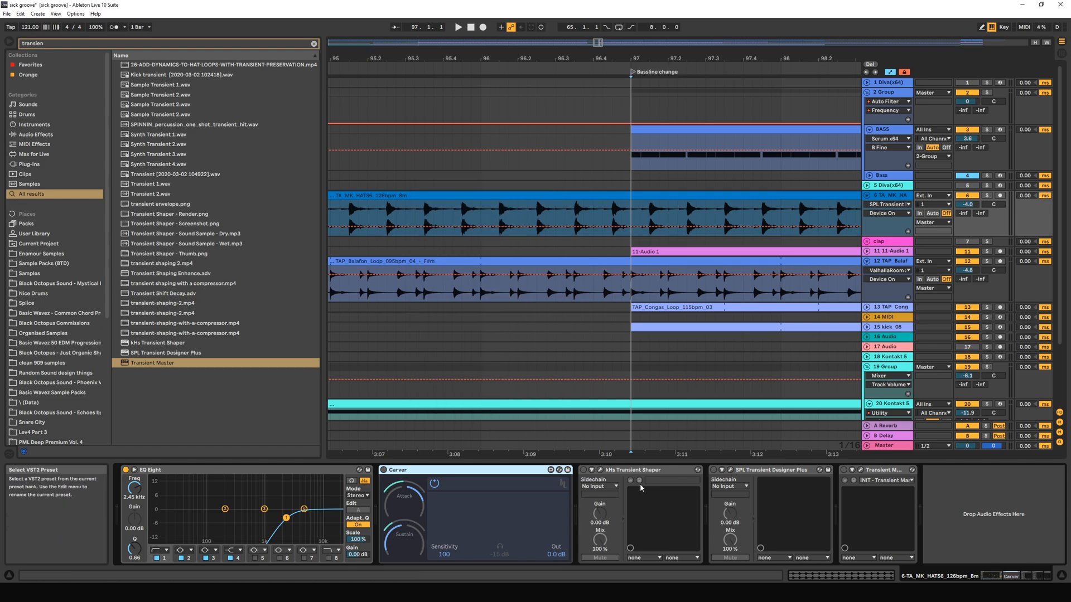
Activate kHs Transient Shaper on the hi-hat track and open its window over the arrangement.
click(584, 473)
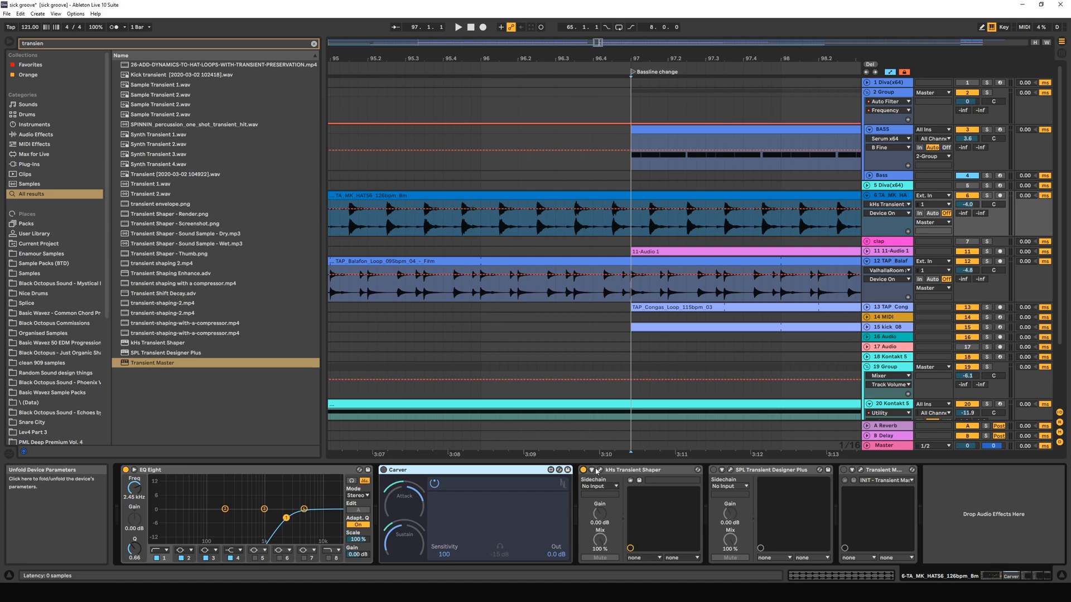
click(600, 470)
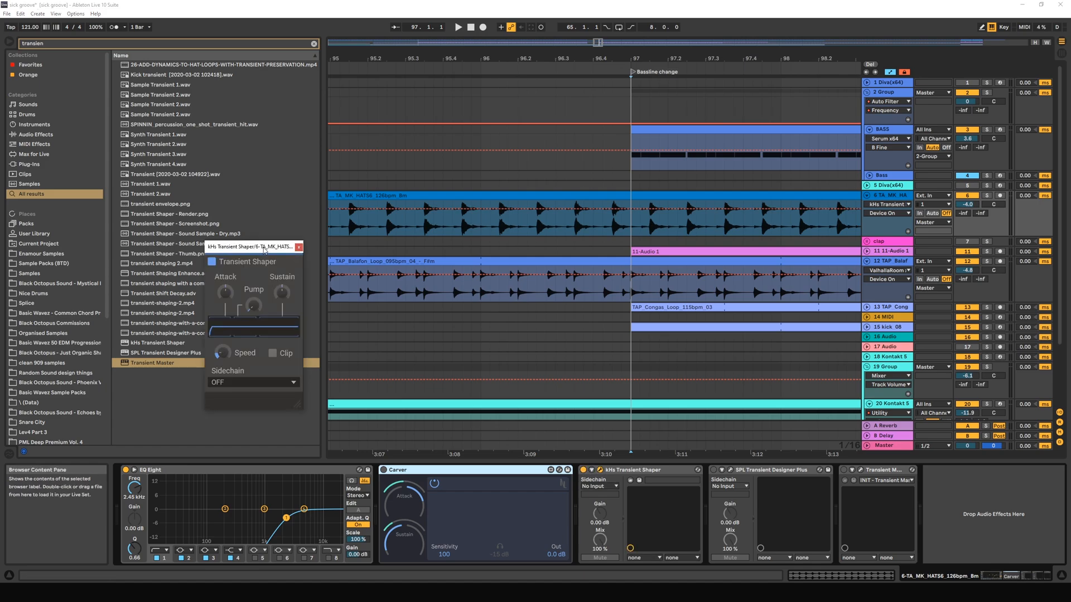
drag(264, 250, 666, 183)
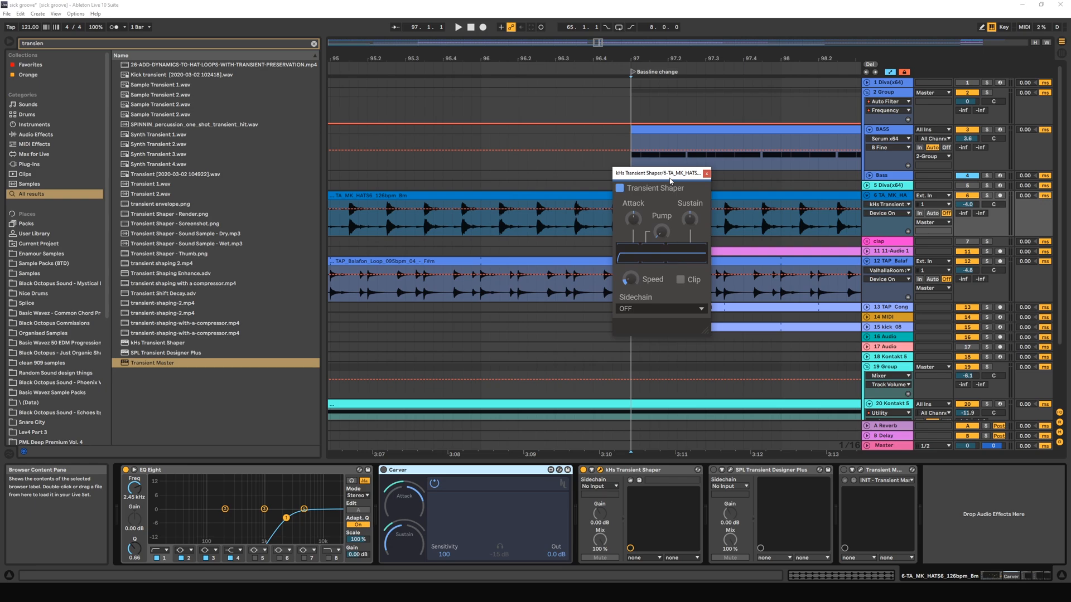
drag(671, 180, 590, 188)
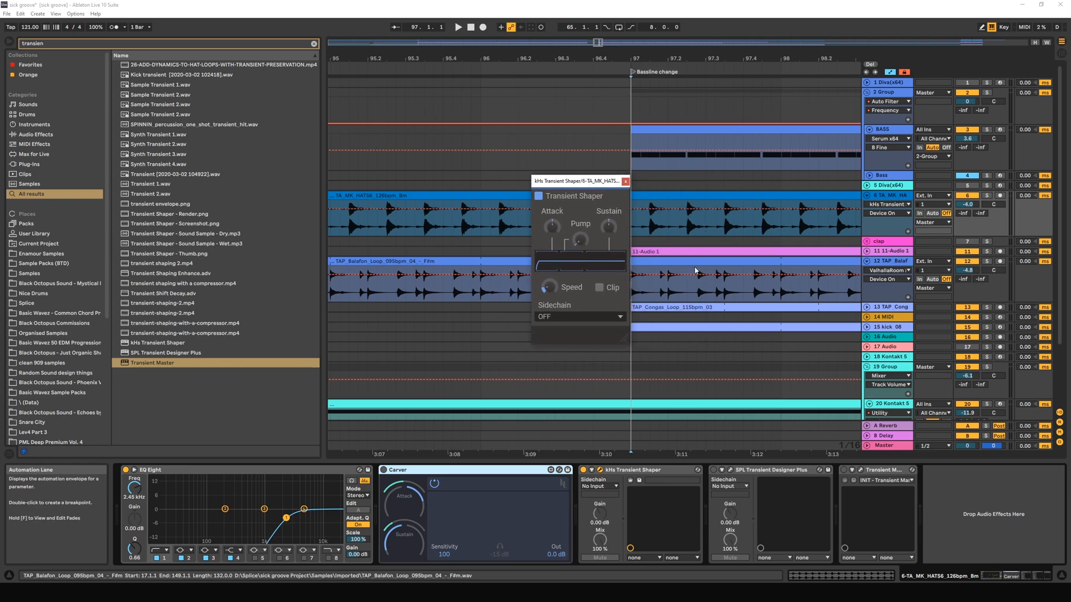
Solo the hi-hat track and set Sustain to -100 % in kHs Transient Shaper during playback from bar 97.
key(space)
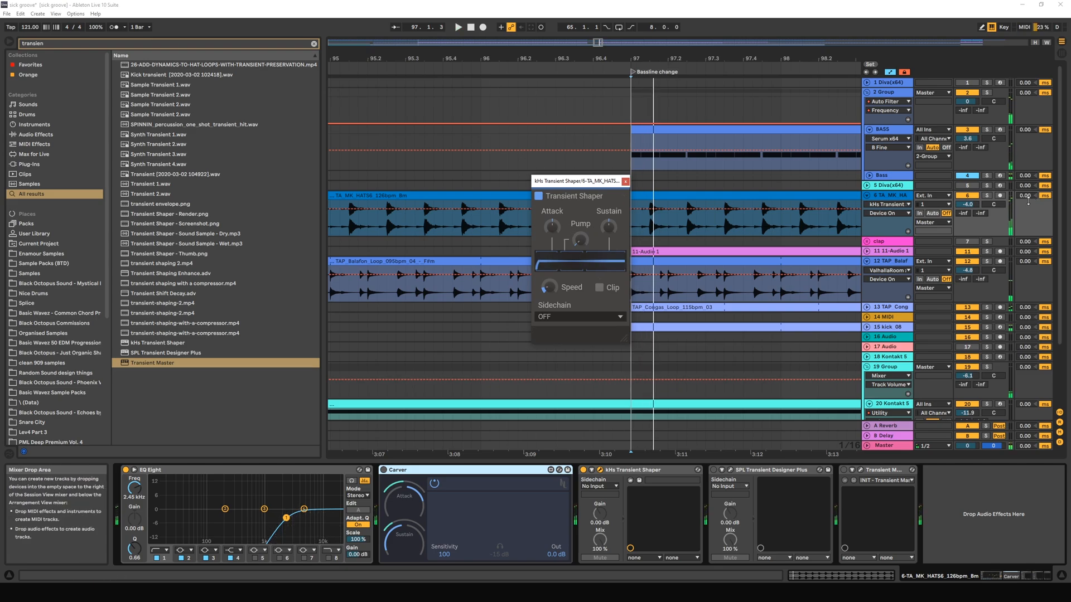
click(987, 196)
key(space)
drag(601, 229, 600, 312)
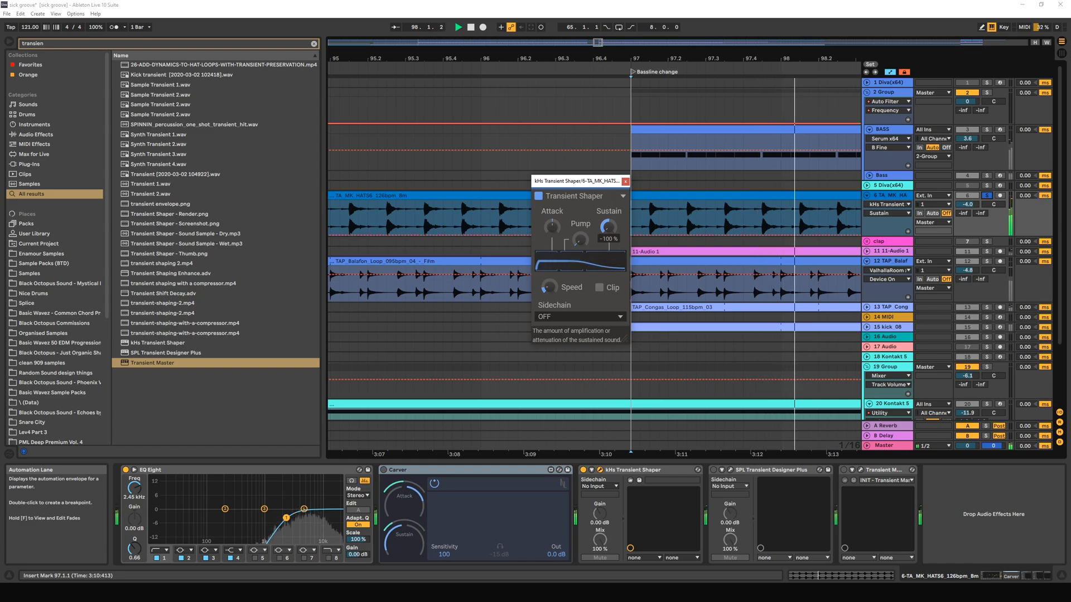
key(space)
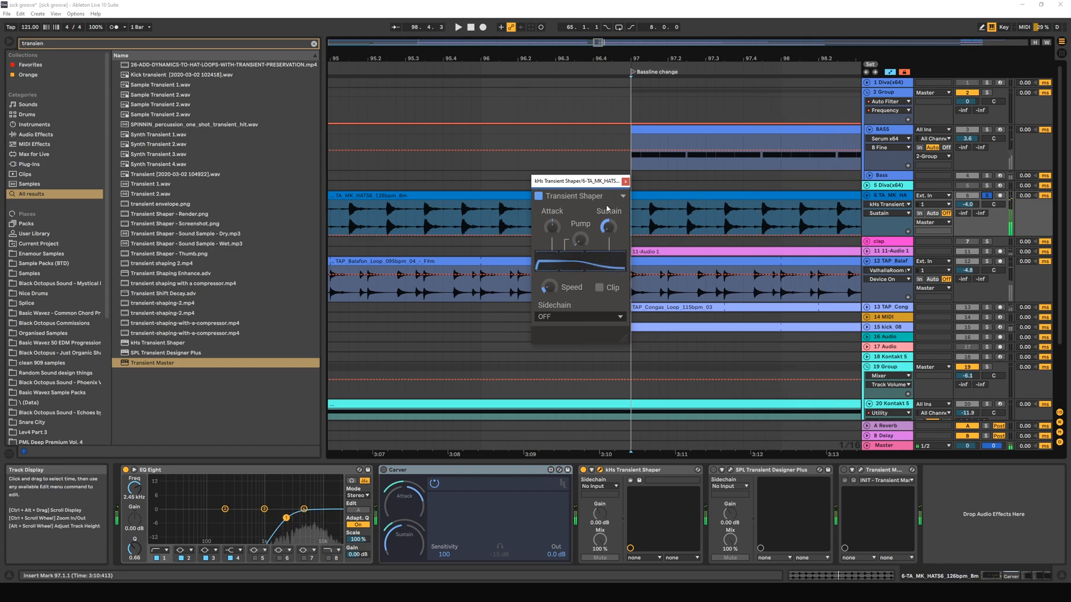
key(space)
mouse_move(608, 226)
mouse_down()
mouse_move(608, 167)
mouse_move(608, 228)
mouse_up()
key(space)
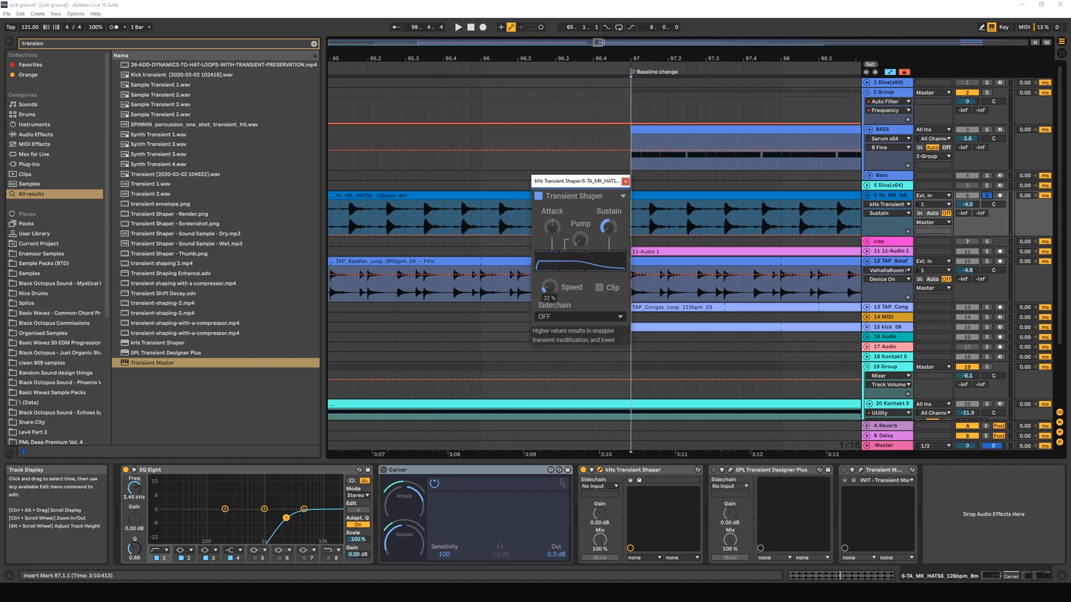
Raise the Speed of kHs Transient Shaper to its maximum and play the soloed hi-hat loop.
drag(549, 287, 550, 225)
key(space)
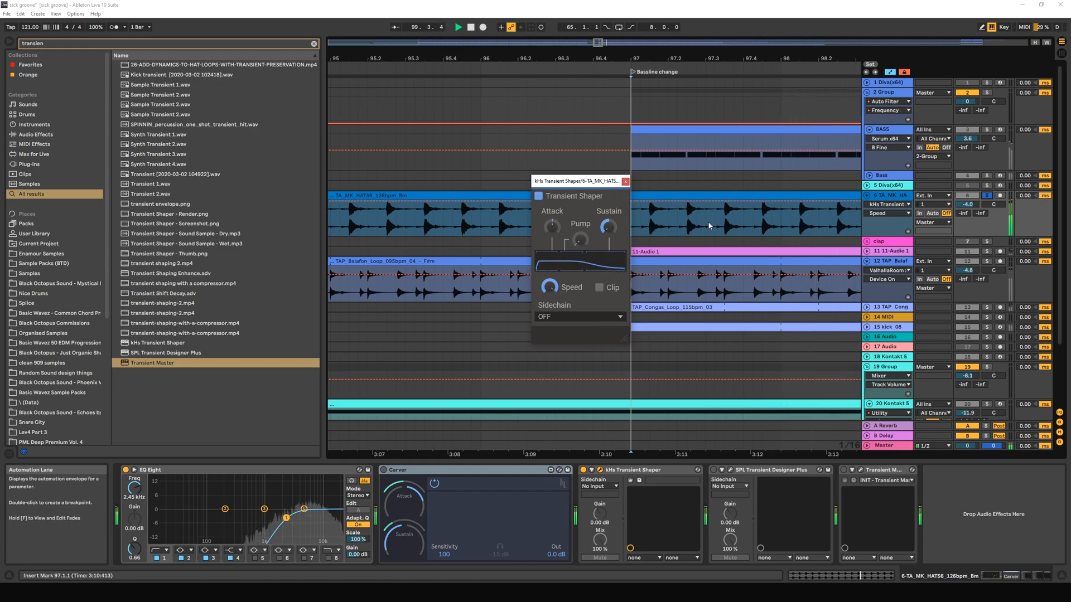
key(space)
Replay the soloed hi-hats from around 97.2.1 several times to hear how the shaped tails decay.
click(673, 223)
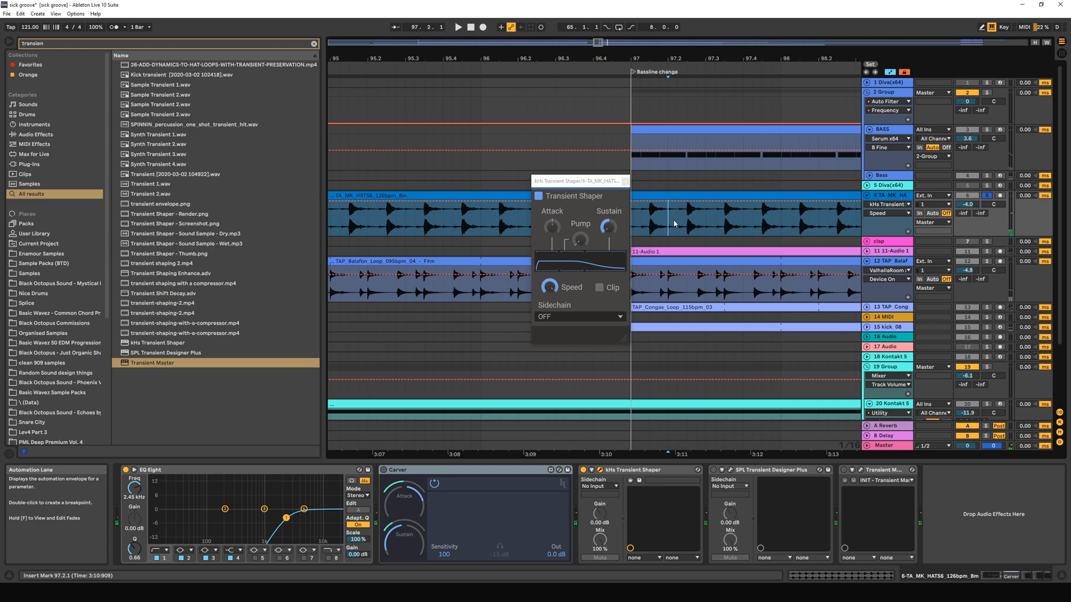
drag(674, 223, 702, 227)
click(696, 227)
click(699, 227)
key(space)
click(669, 229)
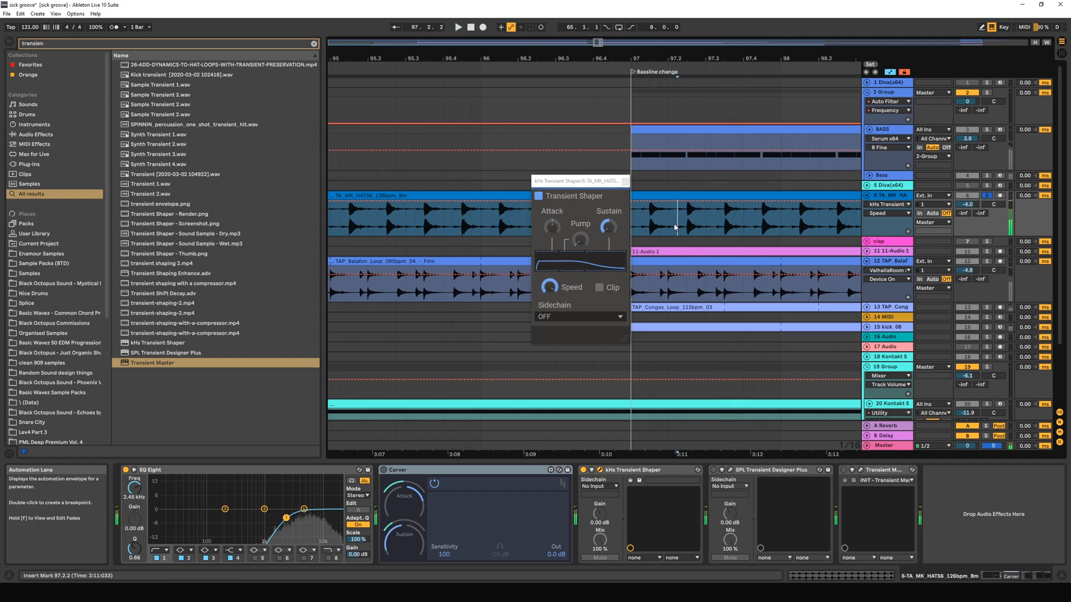
key(space)
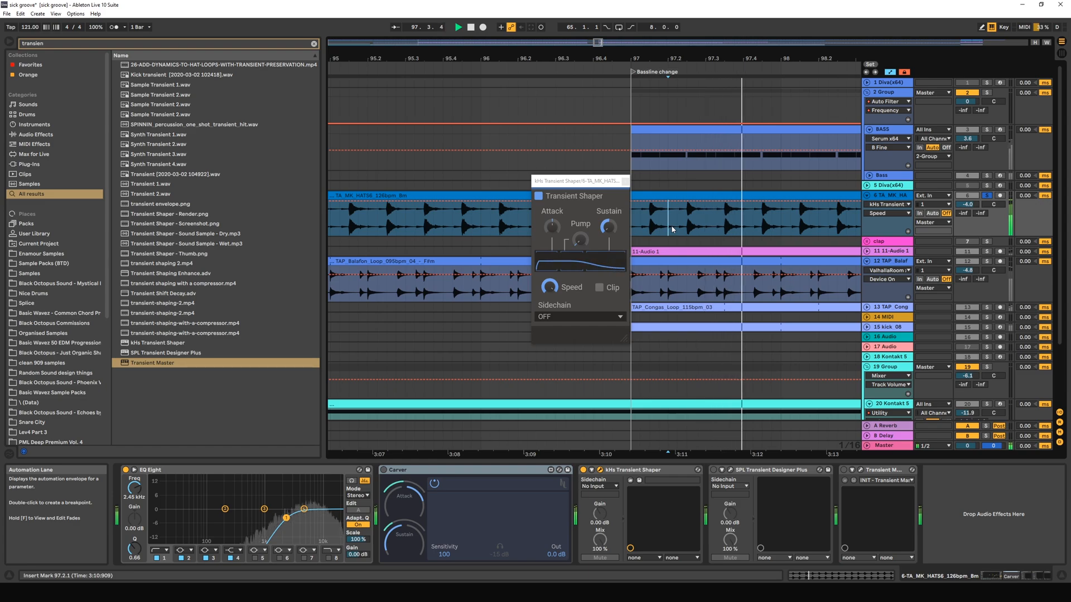
key(space)
key(space)
key(space)
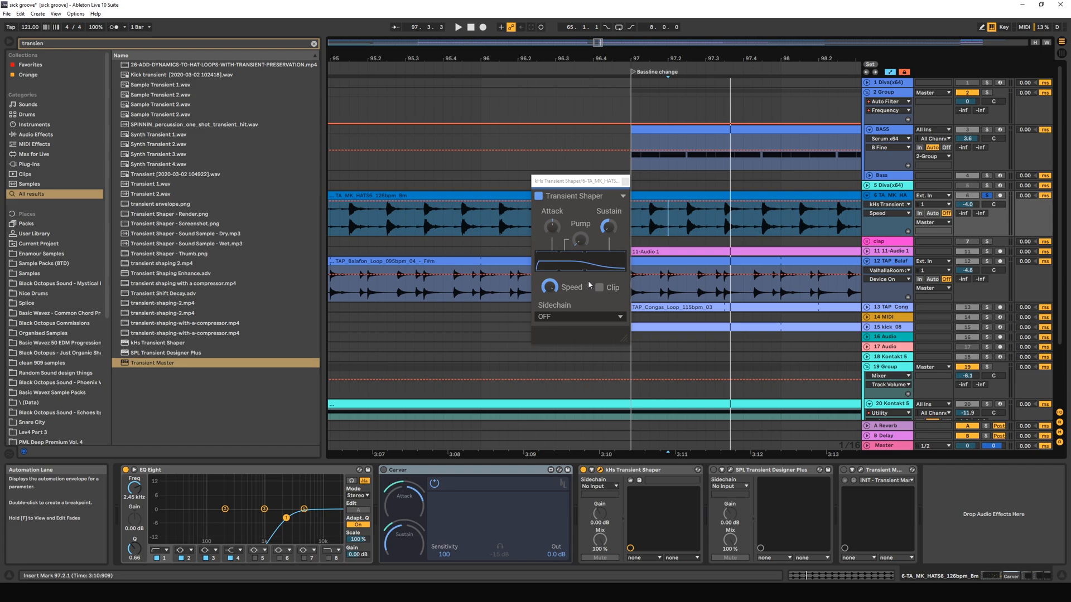
Try Pump at 100 % in kHs Transient Shaper during playback, then reduce it to a moderate amount.
click(579, 241)
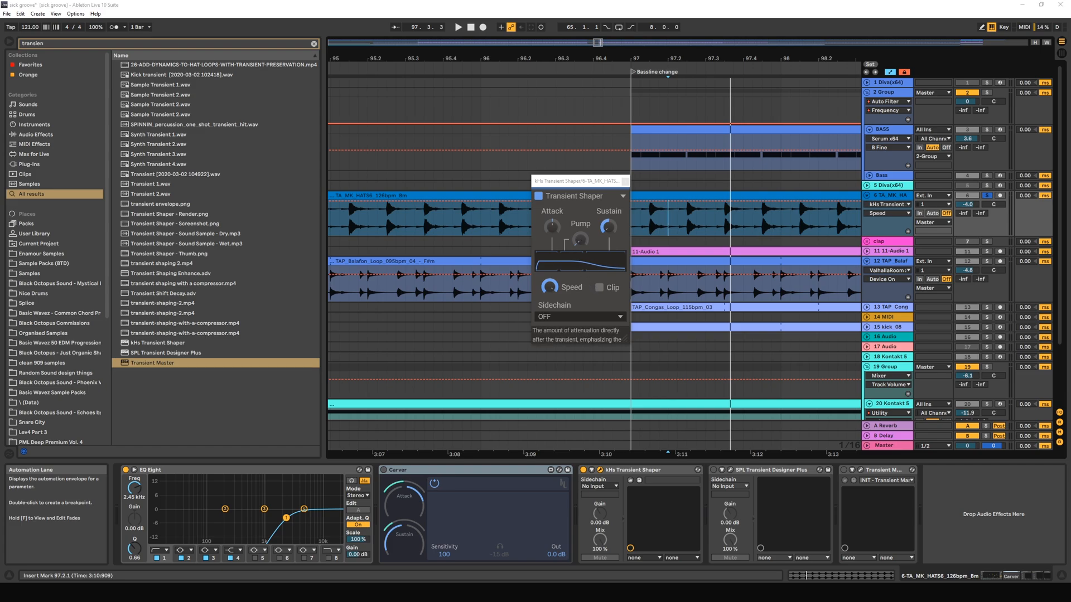
key(space)
drag(580, 240, 580, 184)
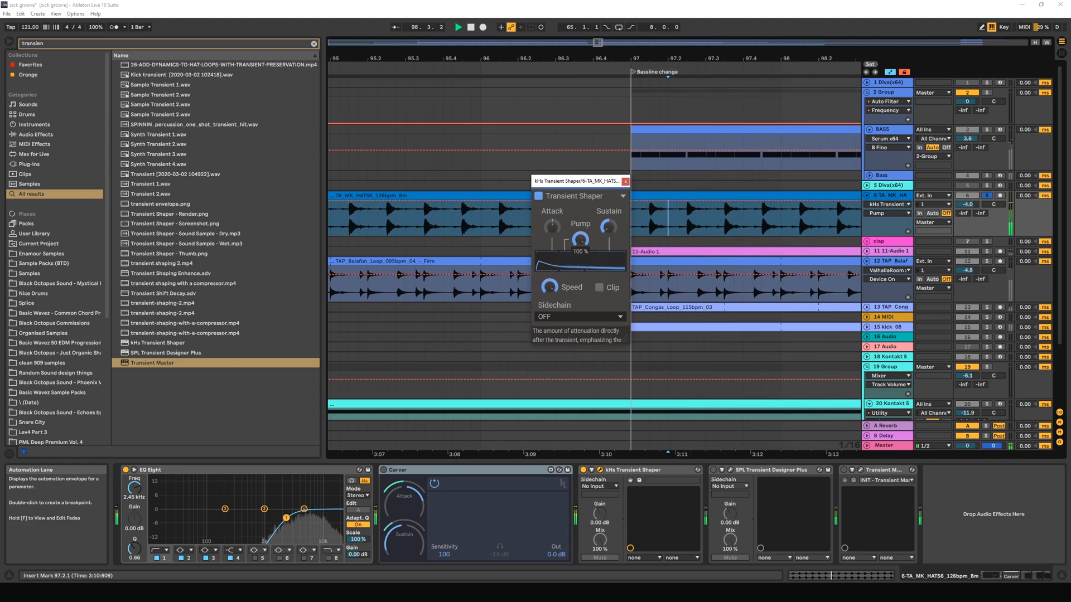
drag(580, 238, 579, 290)
key(space)
key(space)
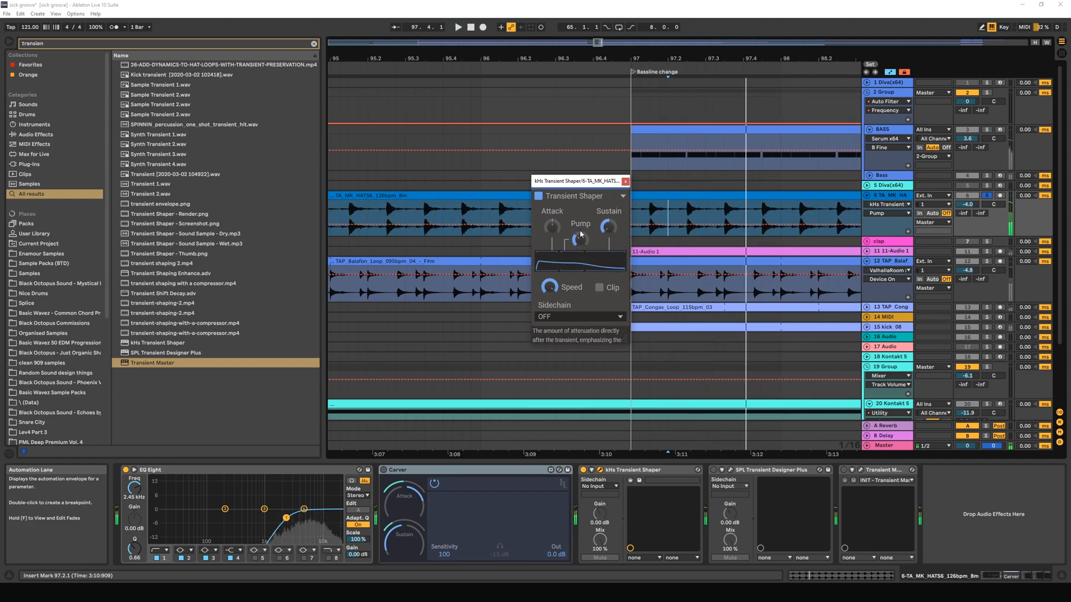
Lower the Speed of kHs Transient Shaper to about 112 % while the hi-hat loop plays.
click(549, 286)
drag(549, 286, 549, 303)
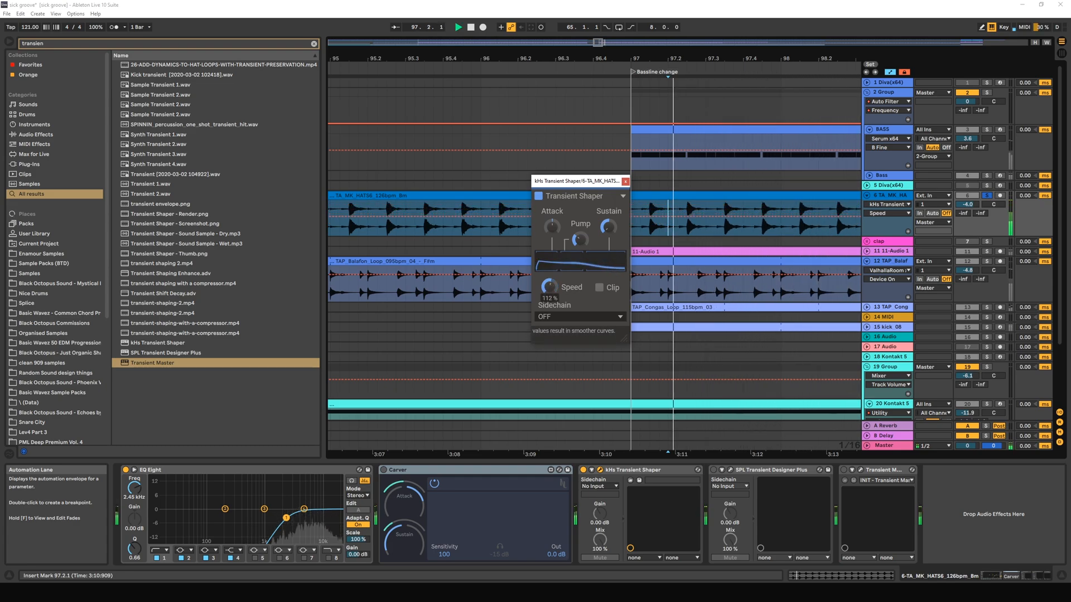
key(space)
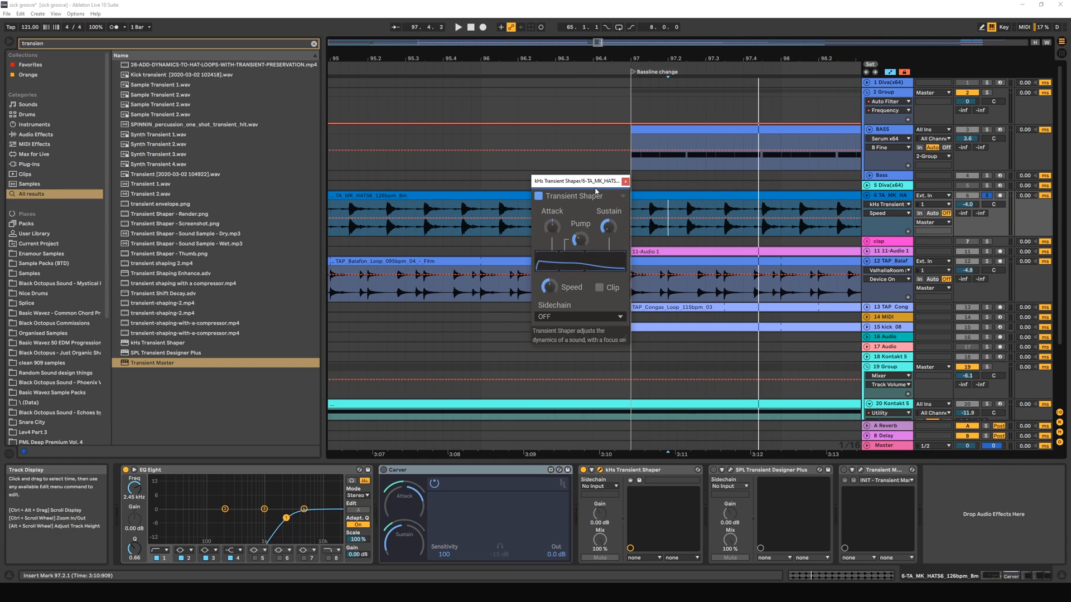
Close and deactivate kHs Transient Shaper, and activate the Carver device on the hi-hat track.
drag(586, 180, 719, 152)
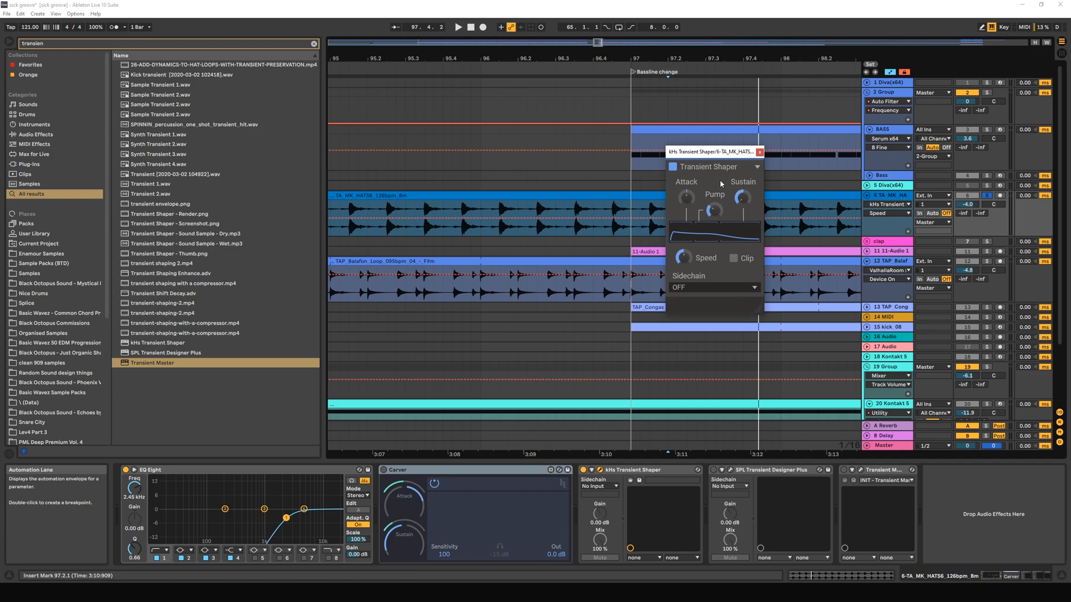
click(760, 152)
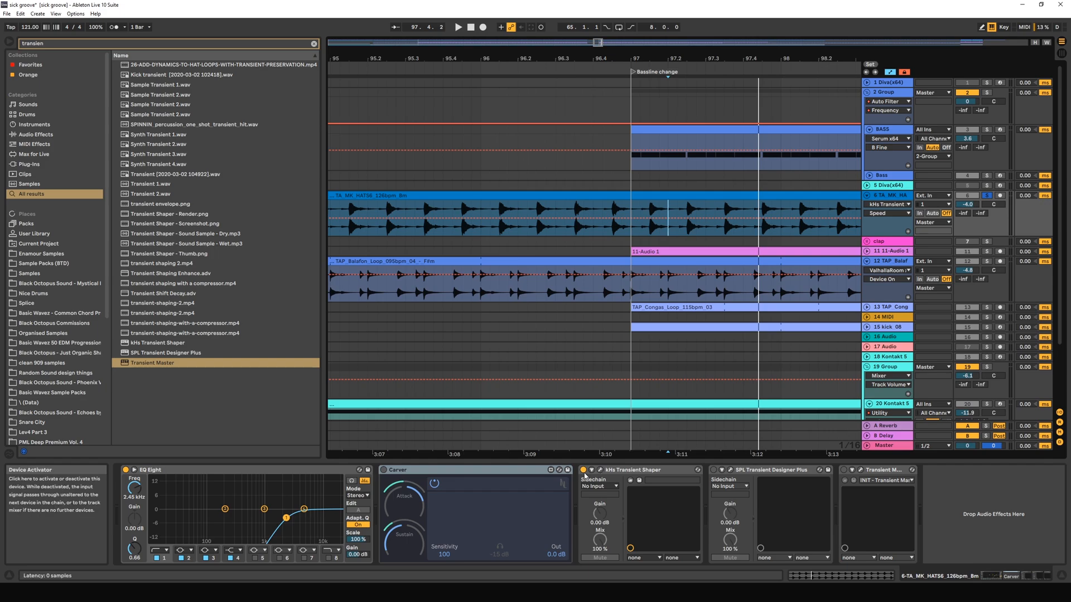
click(401, 470)
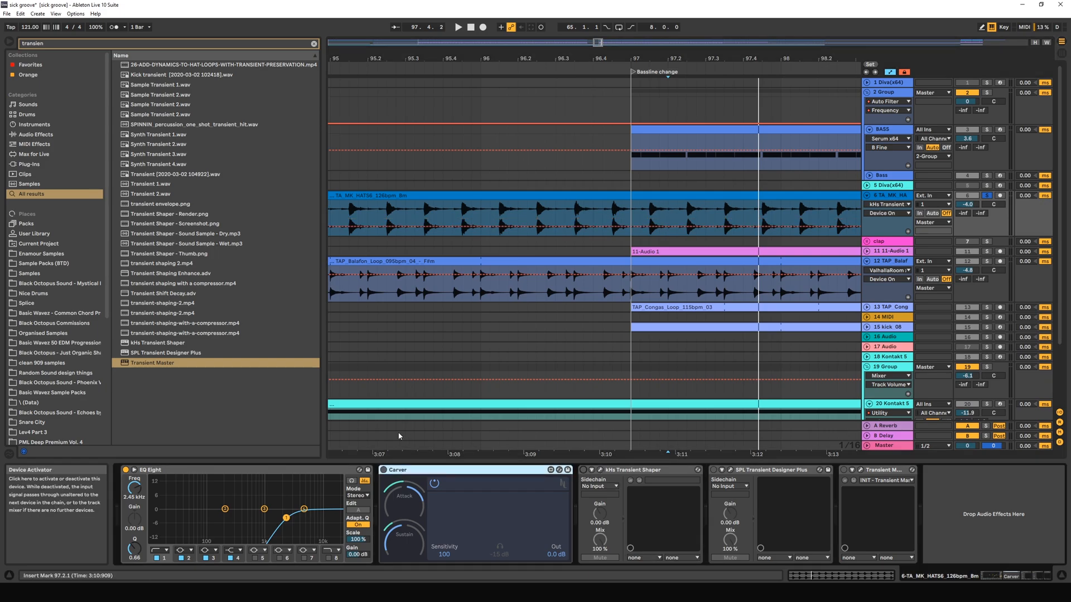
click(383, 471)
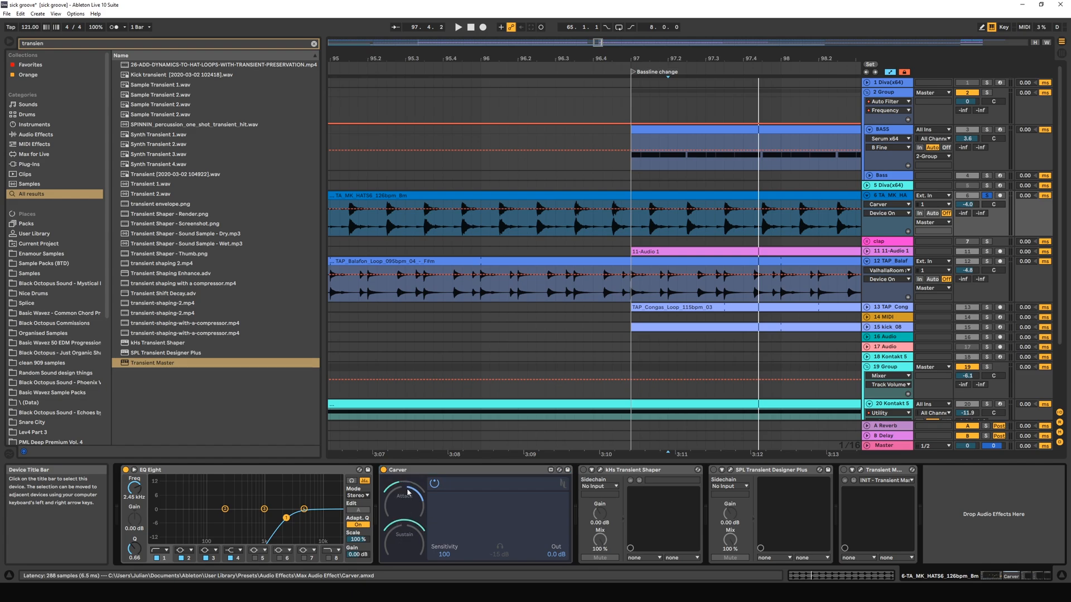
Play the soloed hi-hat loop through Carver from bar 97.
key(space)
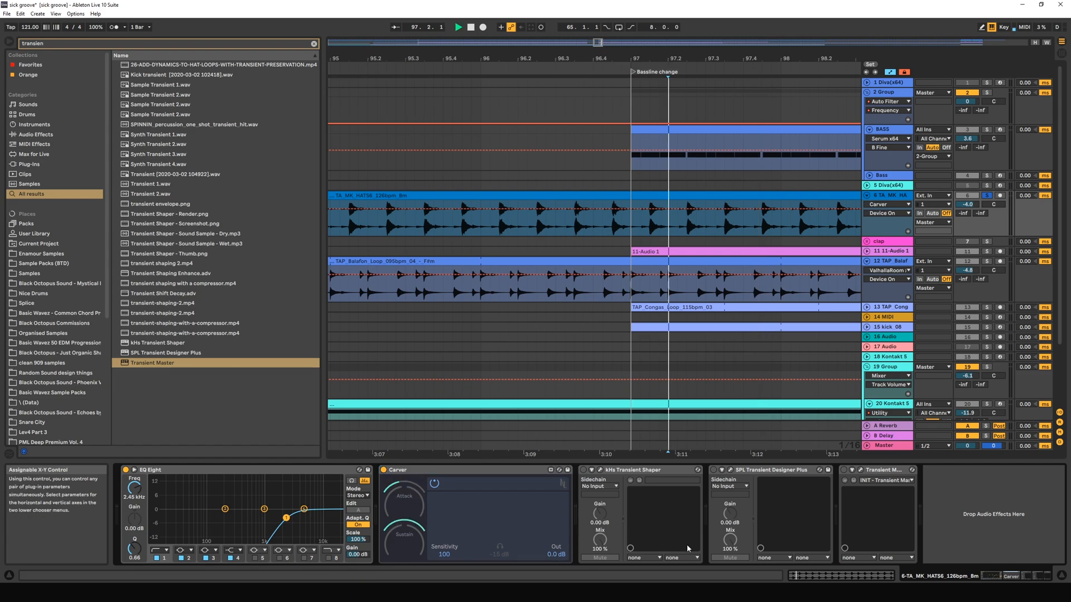
key(space)
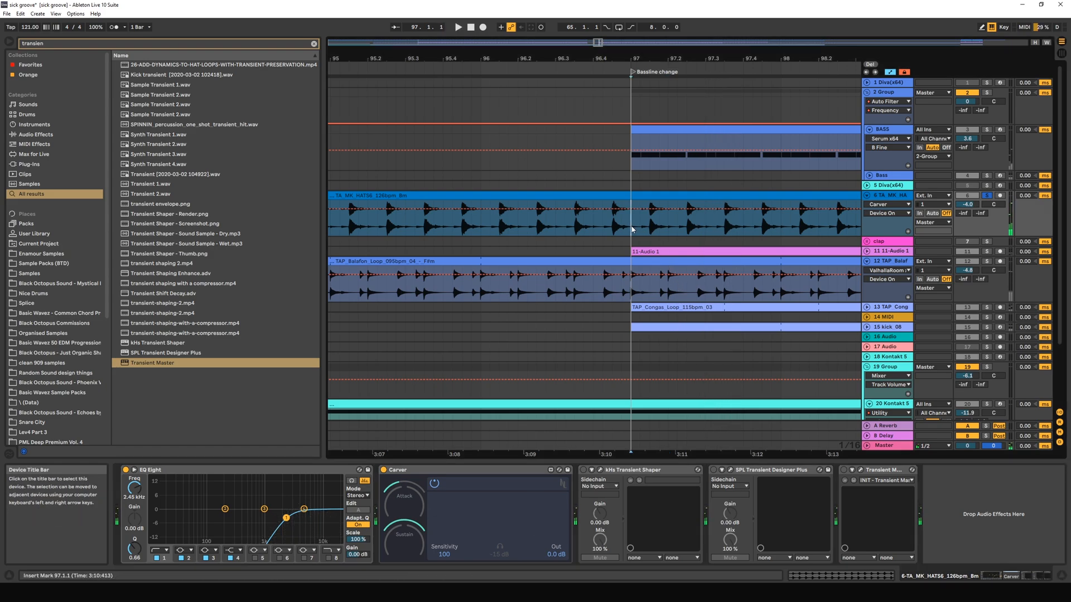
key(space)
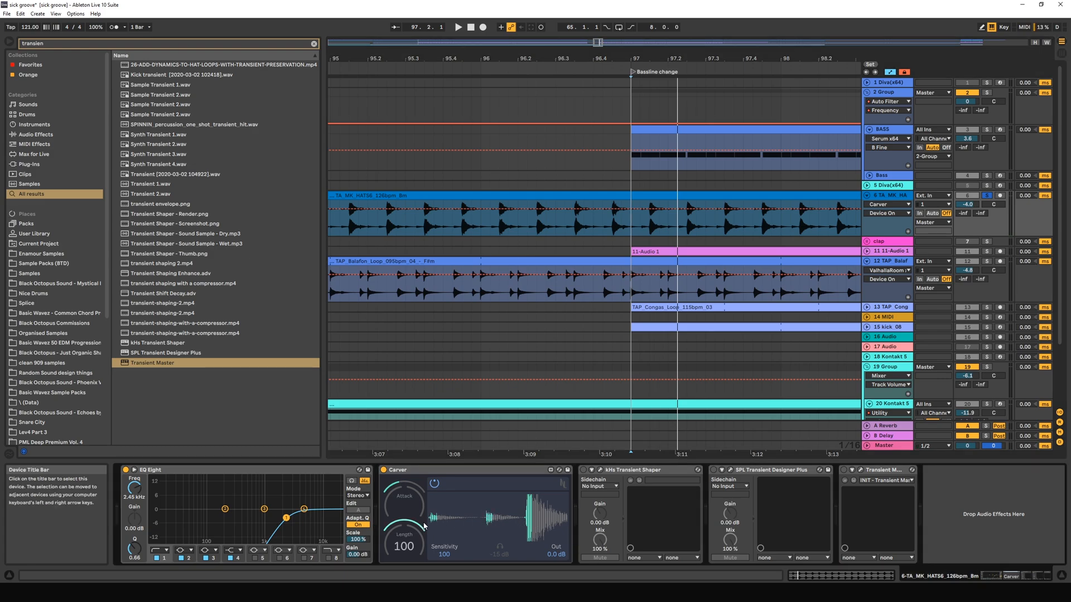
key(space)
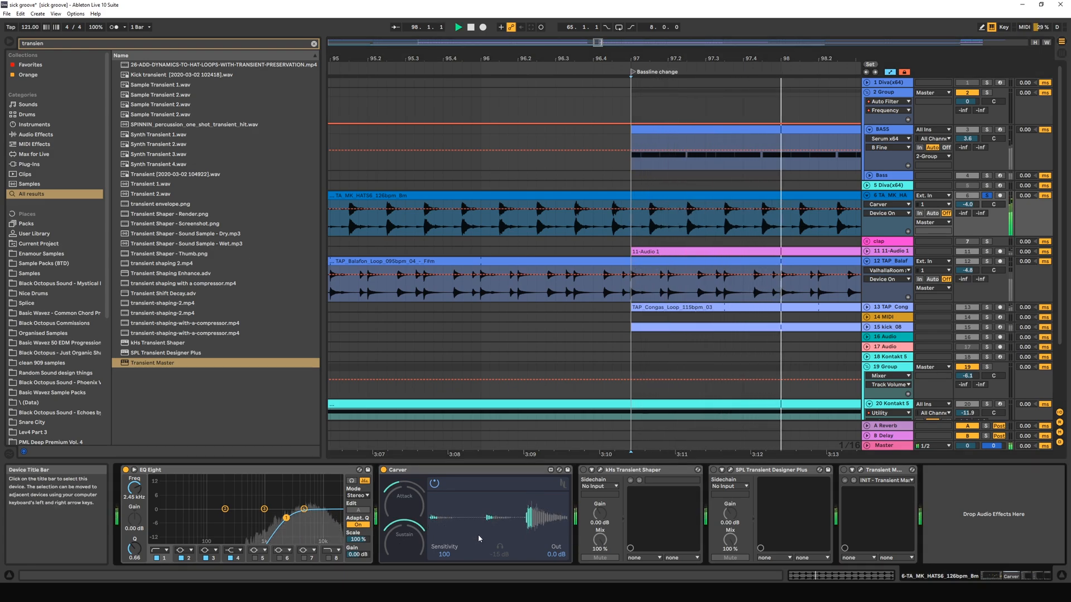
Set Carver's Sensitivity to 85 and replay the hi-hat loop.
key(space)
drag(445, 555, 444, 564)
key(space)
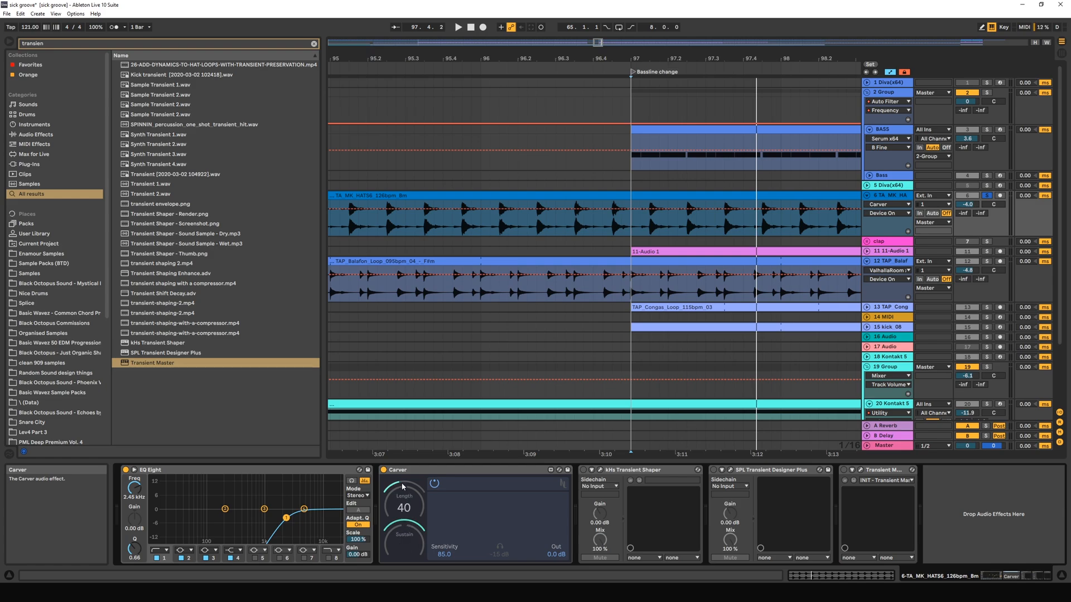
Try a longer Attack Length in Carver, then shorten it to 20 during playback and stop.
drag(403, 480, 402, 483)
key(space)
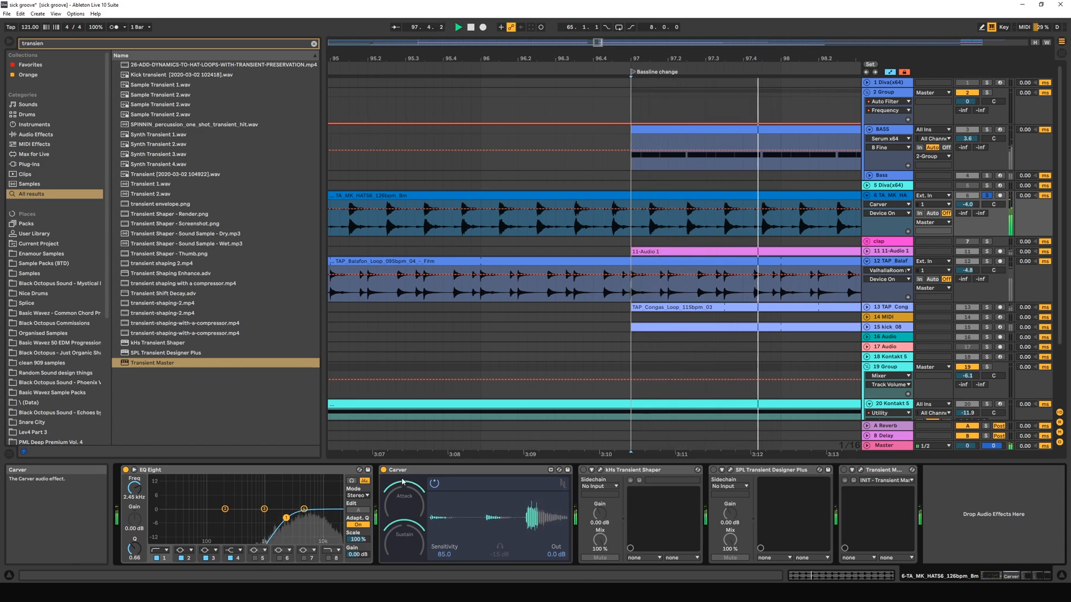
drag(403, 481, 402, 499)
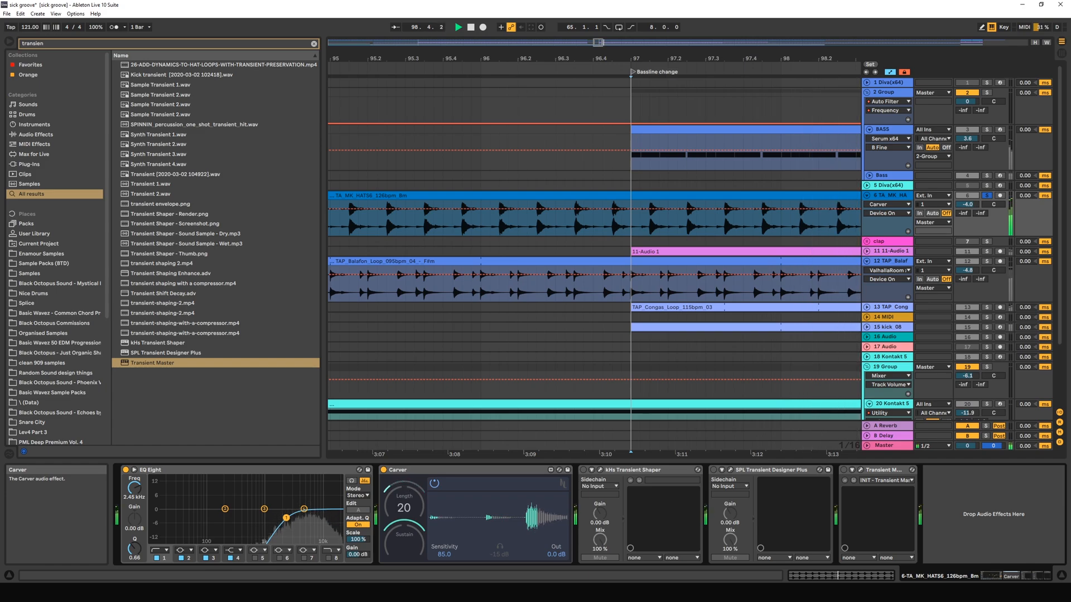
key(space)
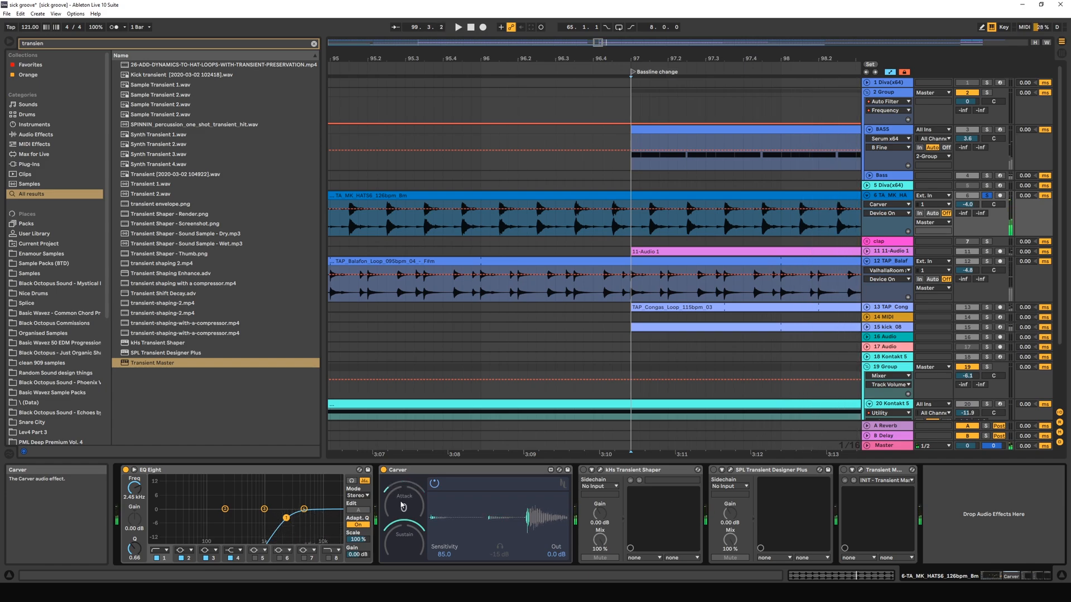
Try Carver's Attack at 32 while the hi-hat loop plays, then lower it to 0 and stop playback.
key(space)
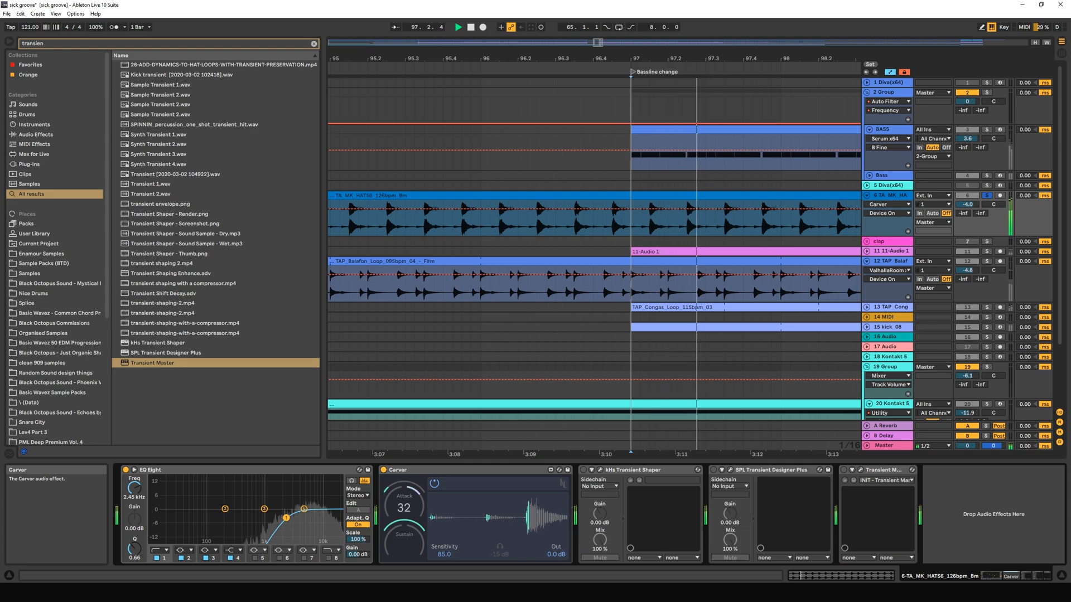
mouse_move(403, 508)
mouse_down()
mouse_move(403, 478)
mouse_move(399, 524)
mouse_up()
key(space)
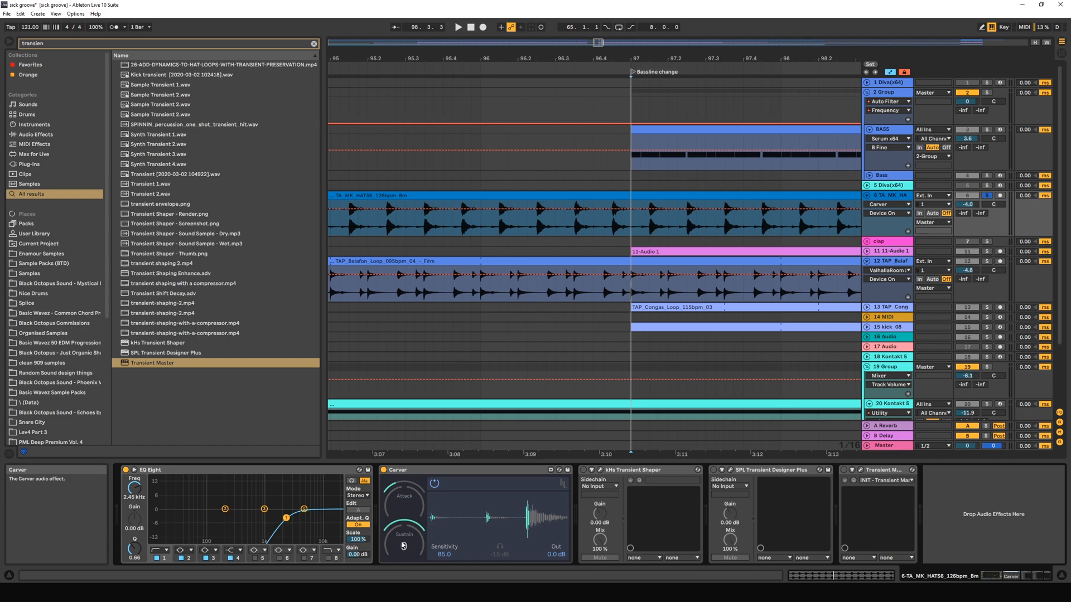
Cut Carver's Sustain strongly and replay the soloed hi-hat loop.
drag(401, 542, 401, 601)
key(space)
key(space)
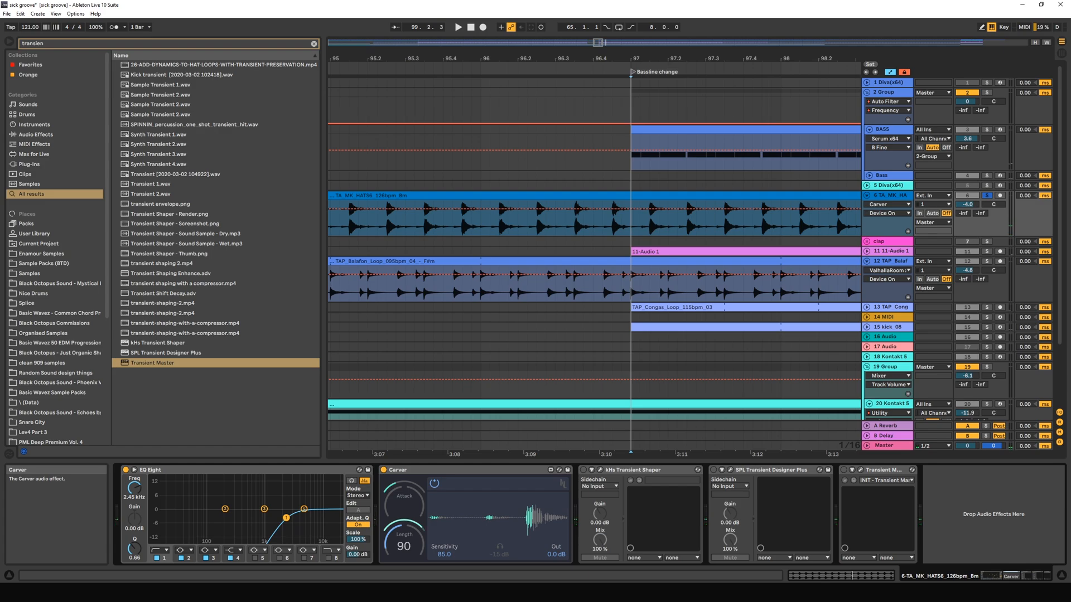
Shorten Carver's Sustain Length and try an Attack Length of 54 before reducing it during hi-hat playback.
key(space)
drag(404, 548, 403, 575)
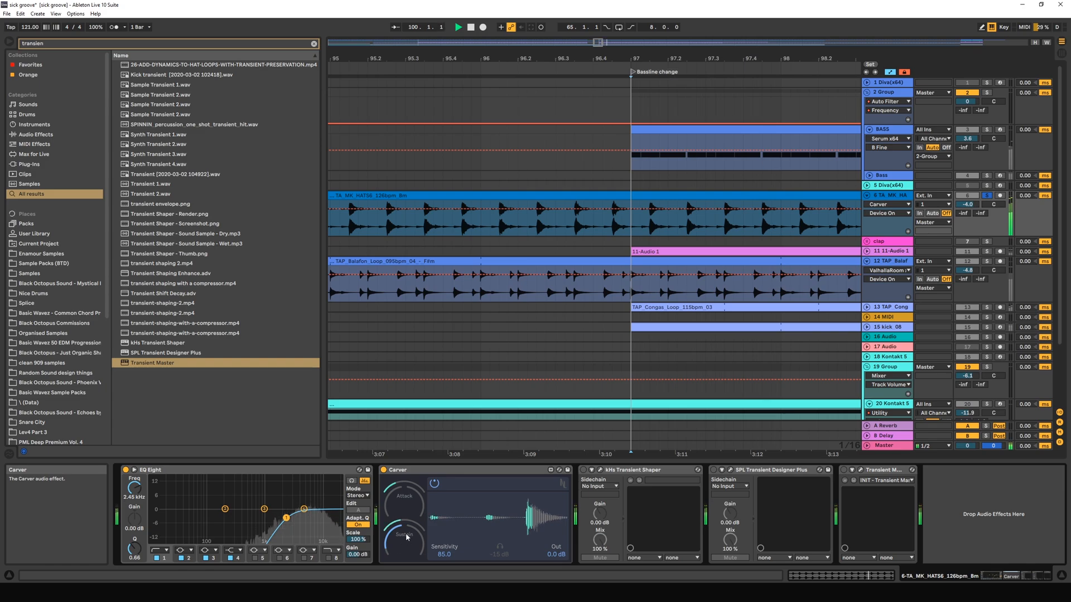
drag(406, 537, 407, 538)
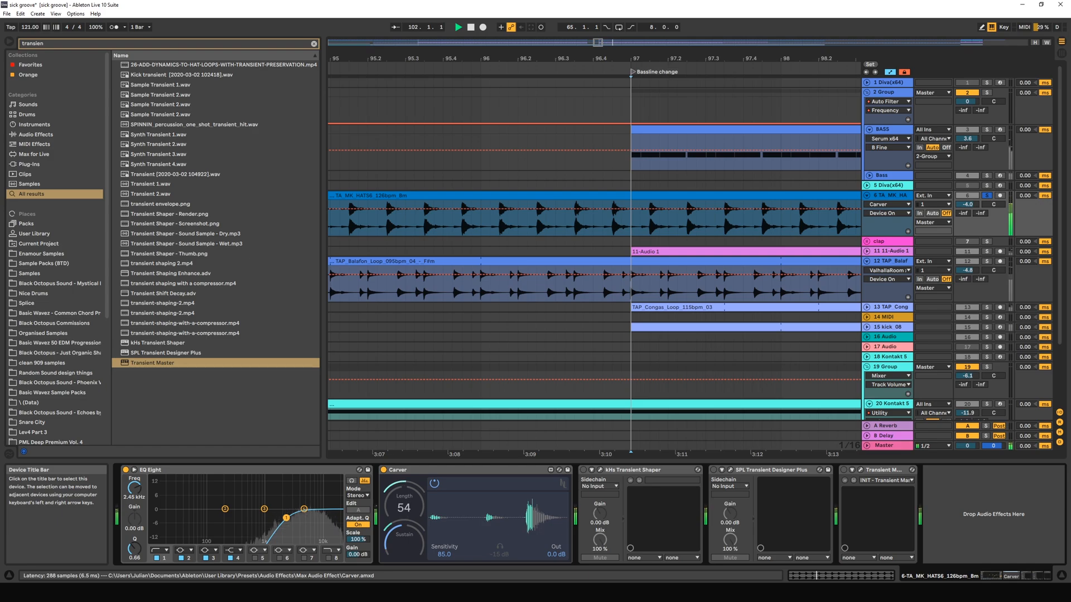
drag(403, 508, 403, 516)
key(space)
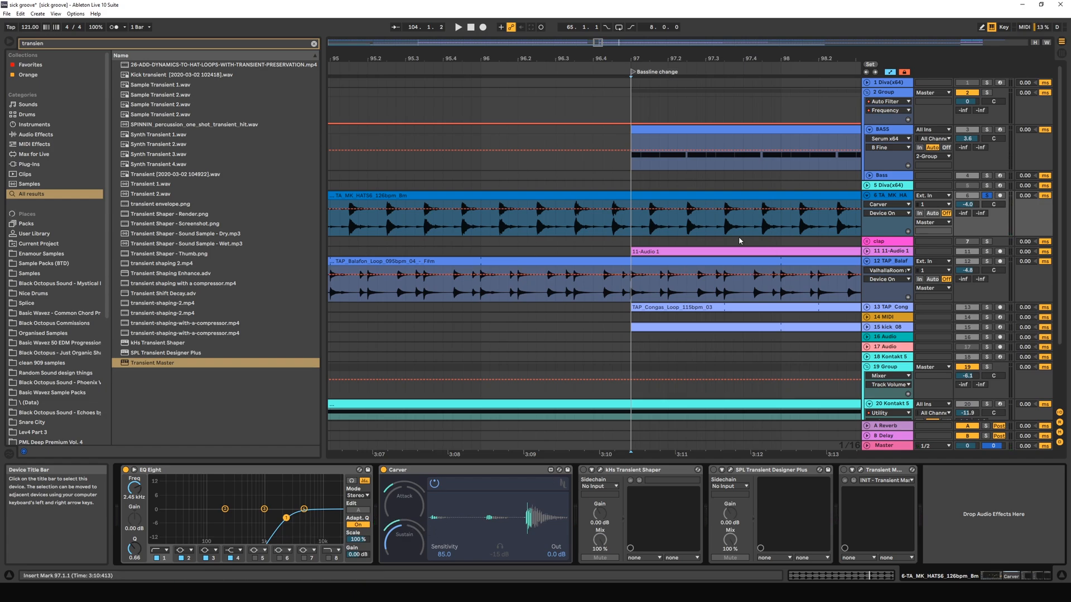
Place the insert marker at 97.1.4, raise Carver's Sensitivity to 100 and replay the hi-hat loop.
click(659, 233)
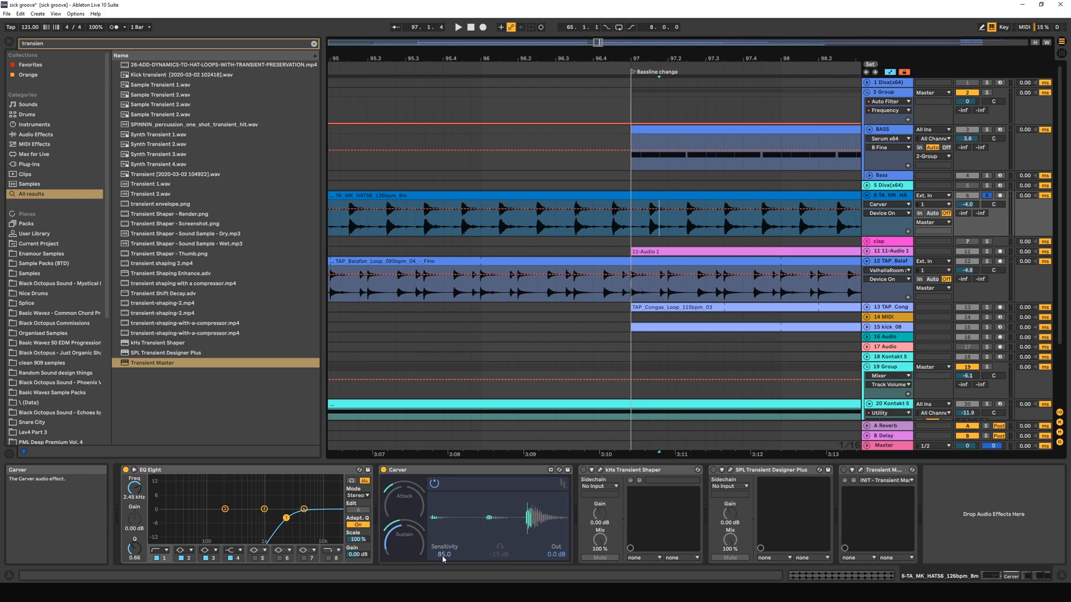
key(space)
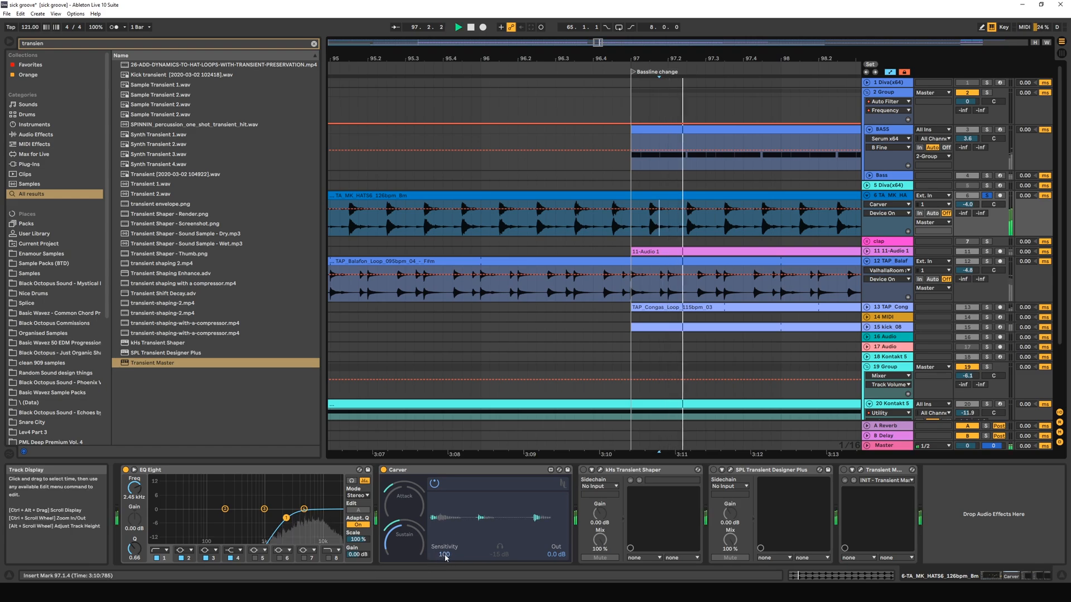
key(space)
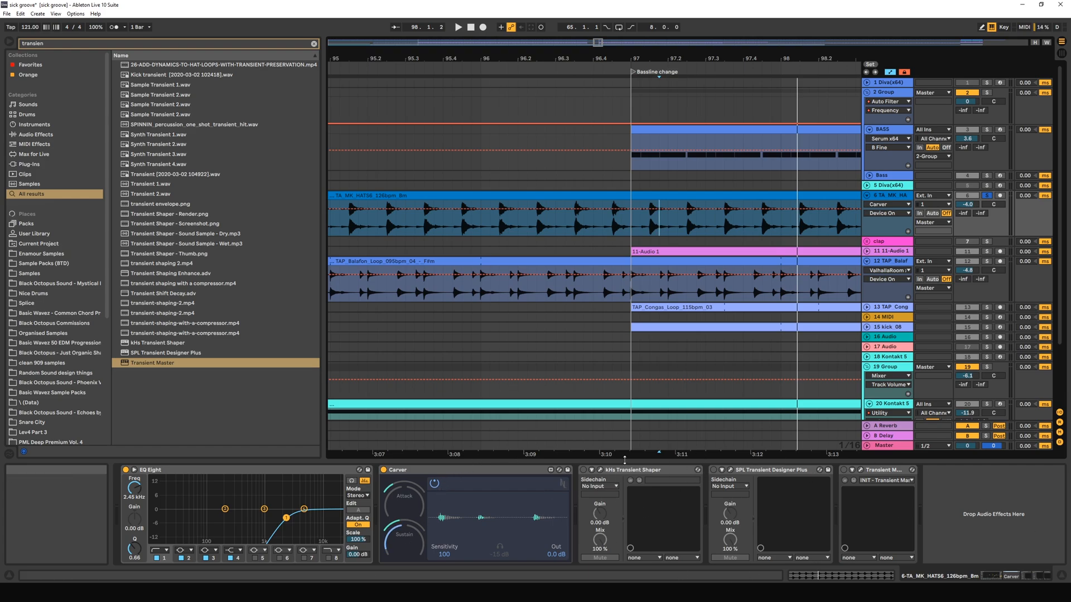
Lower Carver's Sustain to -91 during playback, then increase its Sustain Length while replaying the loop.
click(469, 473)
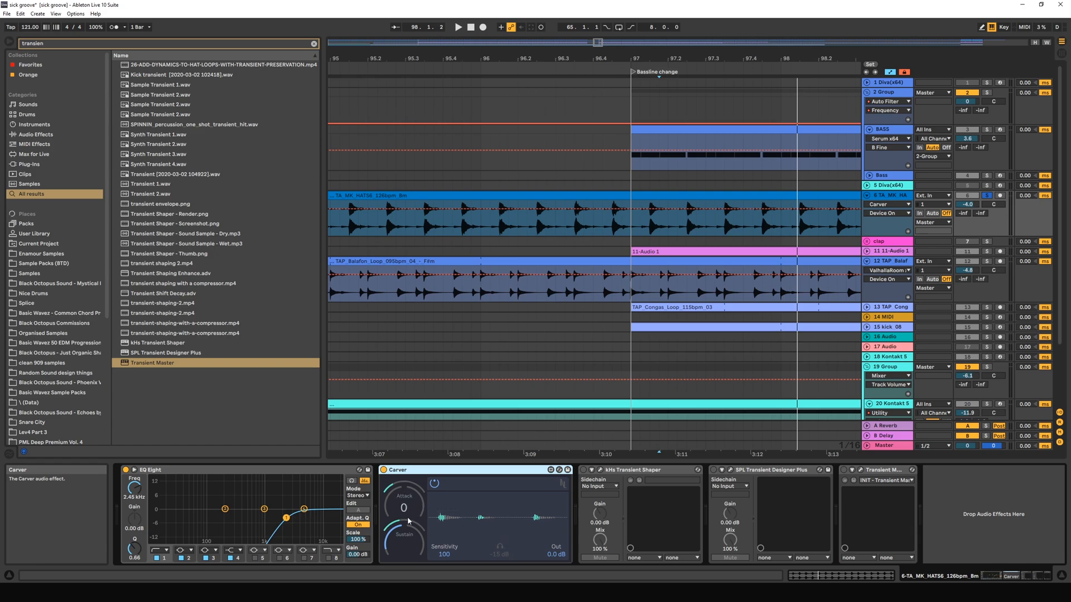
scroll(404, 546, down, 3)
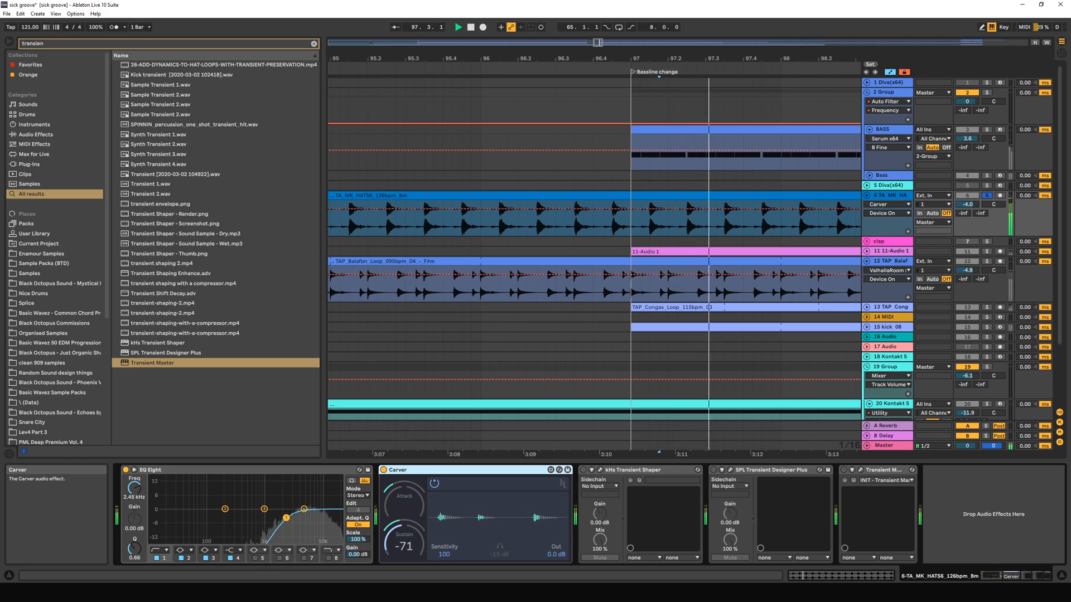
scroll(405, 547, down, 2)
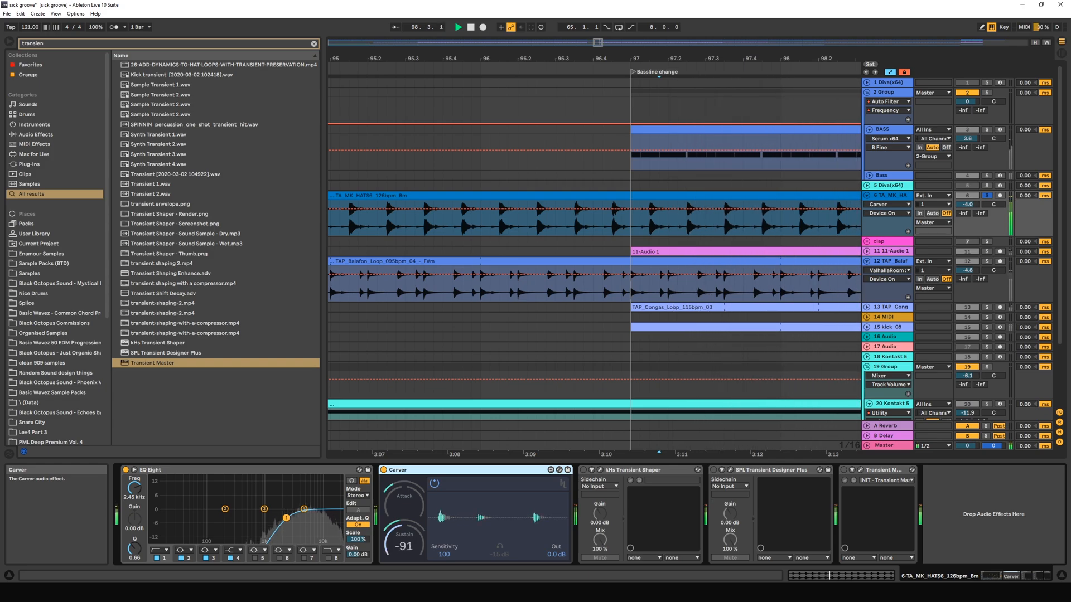
key(space)
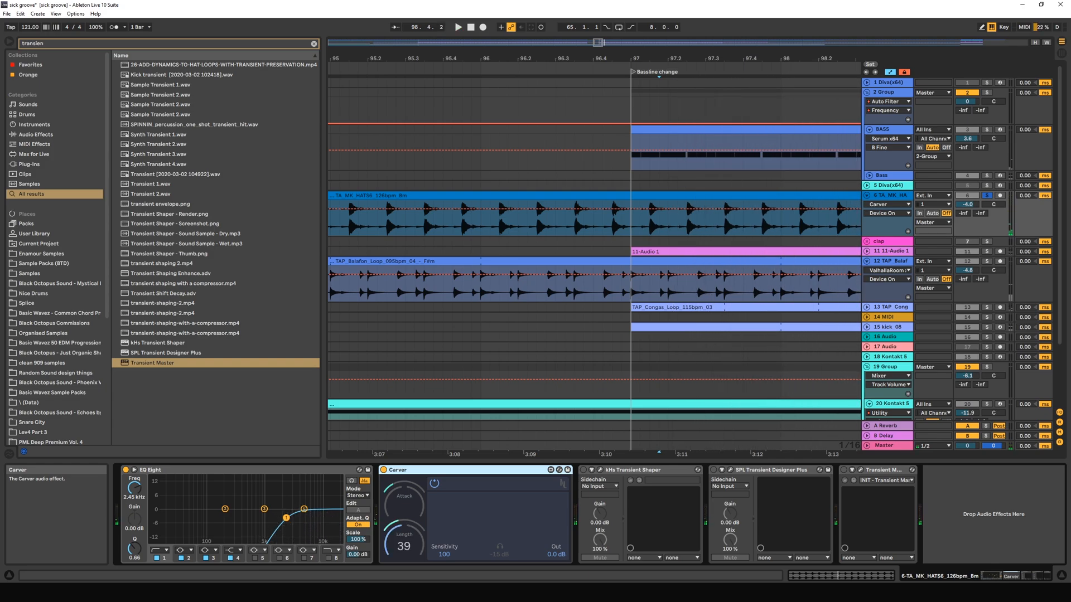
key(space)
mouse_move(404, 546)
mouse_down()
mouse_move(405, 557)
mouse_move(404, 525)
mouse_up()
key(space)
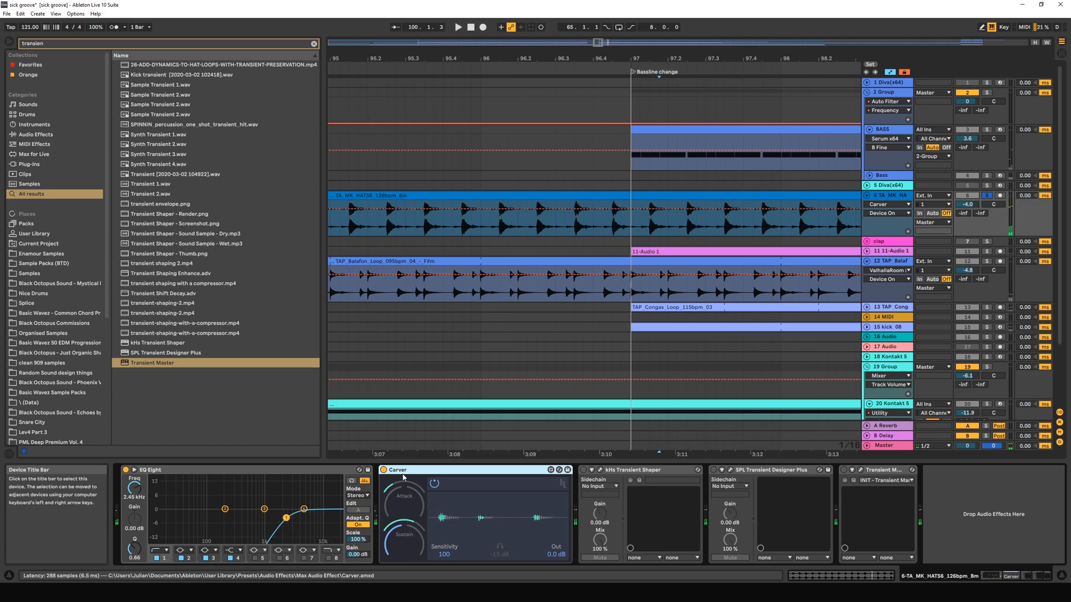
Boost Carver's Attack and set its Attack Length to 32 while replaying the hi-hat loop.
click(405, 481)
click(403, 504)
click(400, 486)
click(407, 506)
key(space)
drag(404, 502, 405, 494)
key(space)
mouse_move(404, 502)
mouse_down()
mouse_move(404, 471)
mouse_move(399, 487)
mouse_move(410, 490)
mouse_up()
key(space)
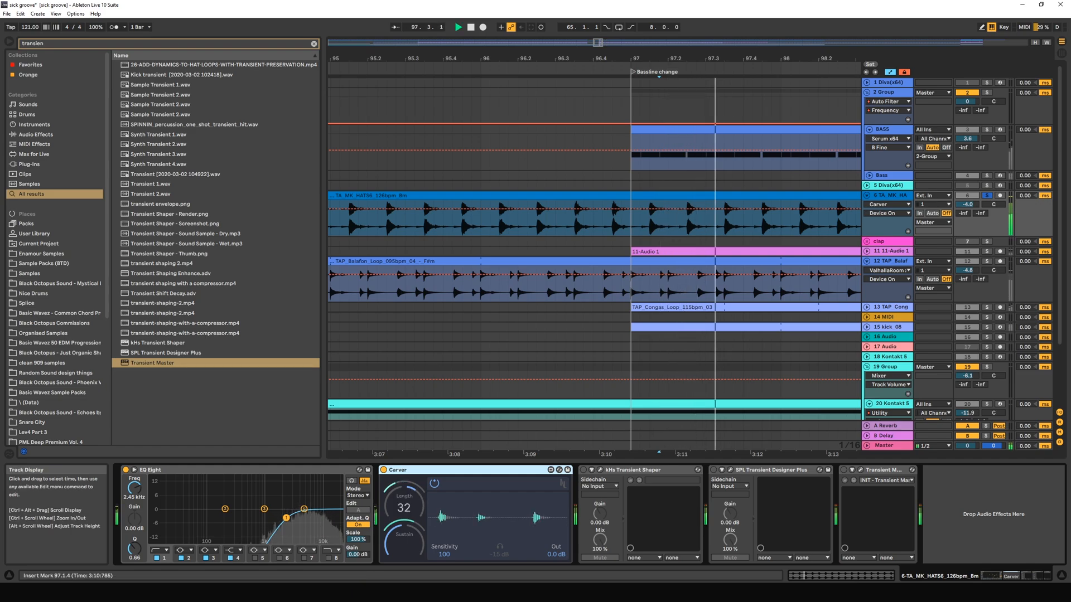
Try Carver's Sustain at -10 during playback, then lower it again and stop.
drag(401, 553, 402, 533)
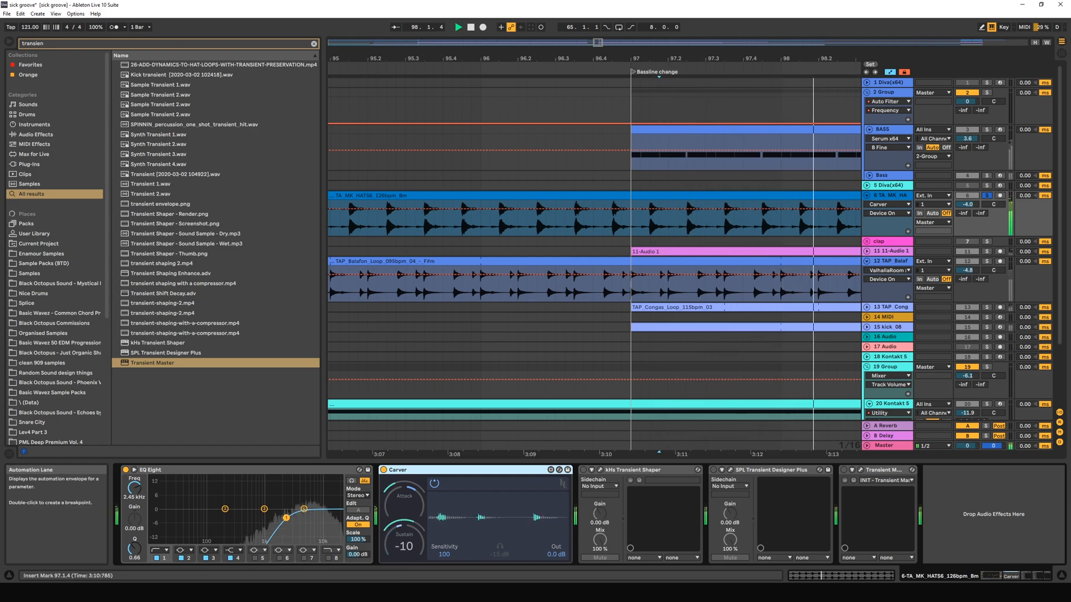
drag(402, 532, 406, 552)
key(space)
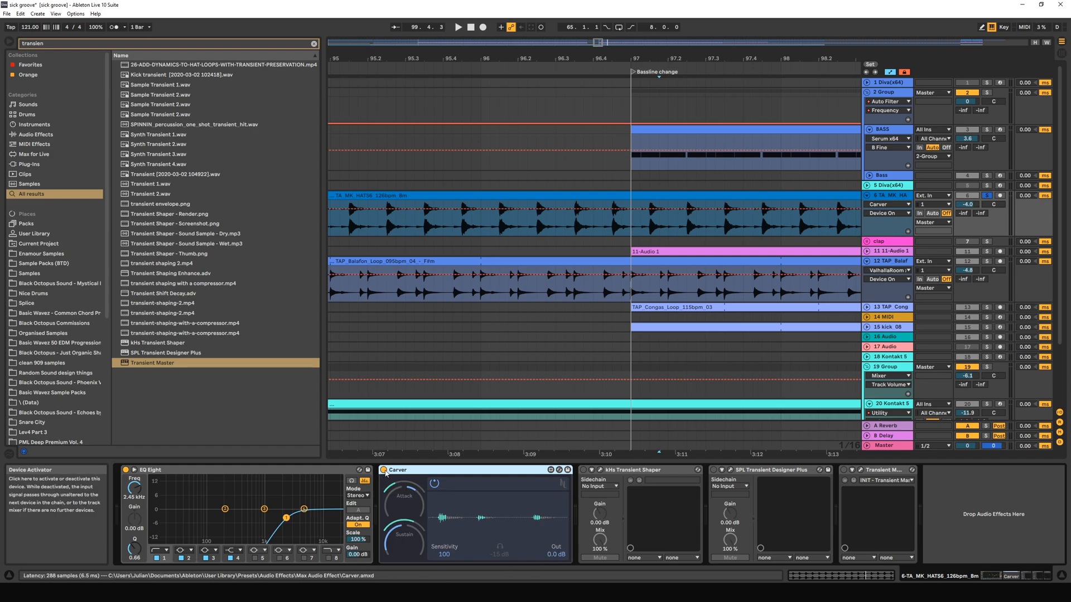
Compare the soloed hi-hat loop with Carver bypassed and active.
click(435, 484)
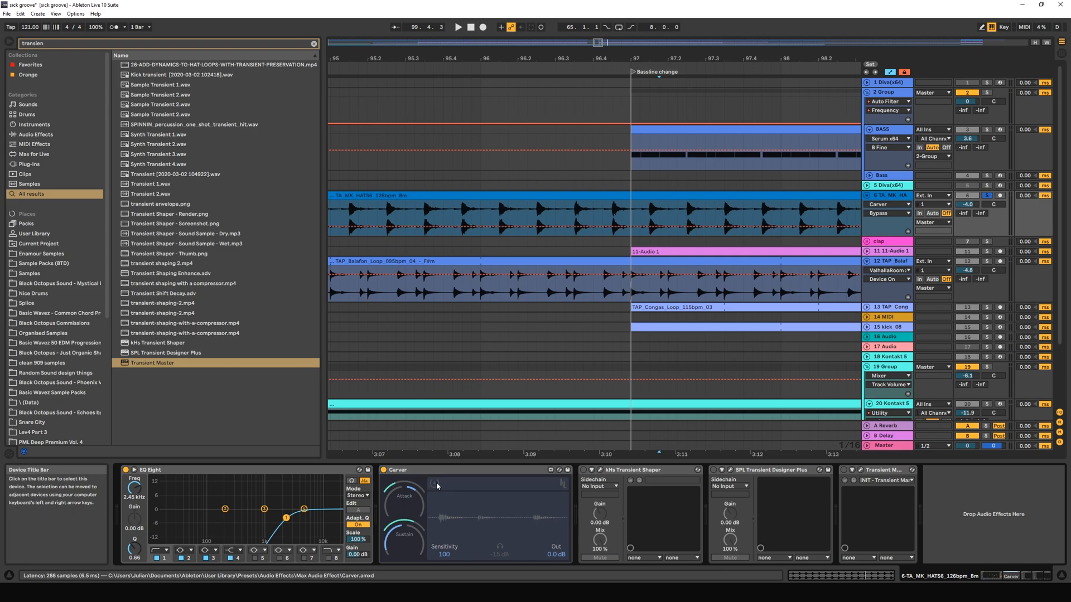
key(space)
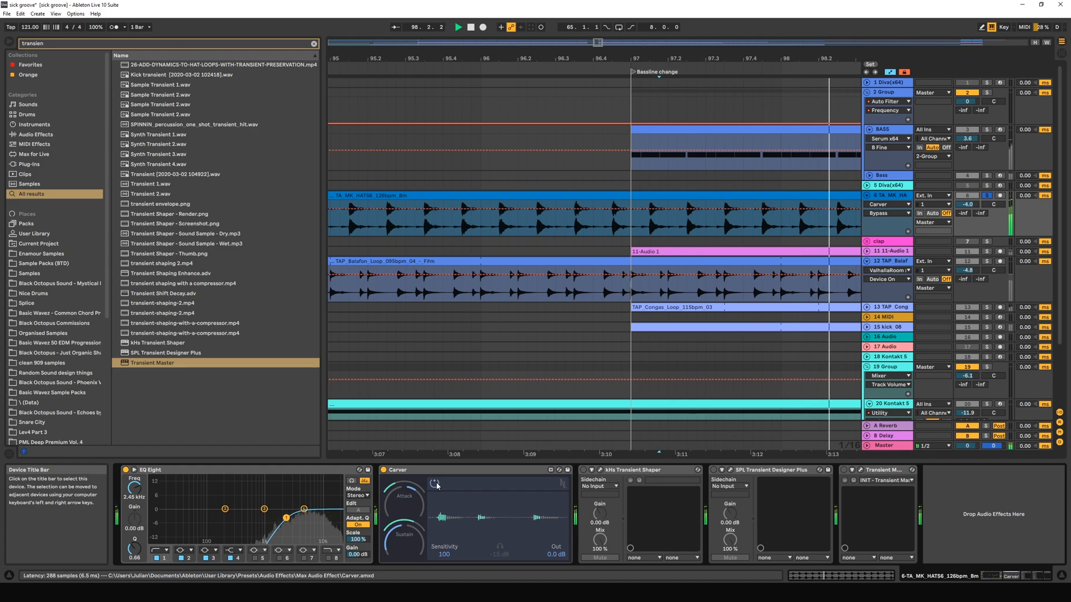
key(space)
Set Carver's Sustain to -76 and replay the soloed hi-hat loop.
drag(405, 546, 406, 544)
key(space)
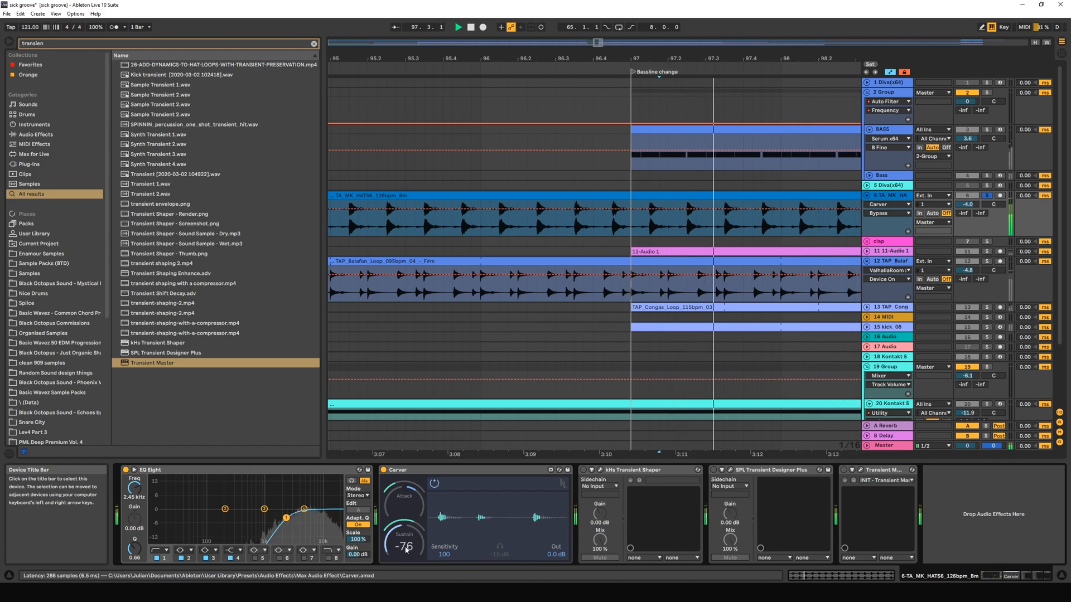
key(space)
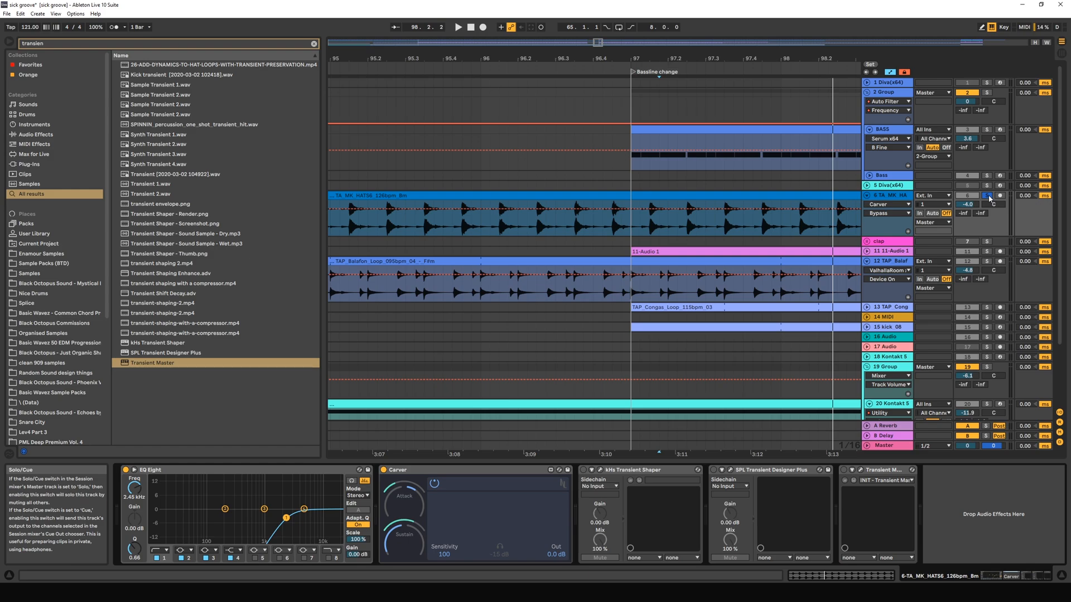
Unsolo the hi-hat track and compare Carver bypassed and active in the full mix from 97.1.4.
click(988, 197)
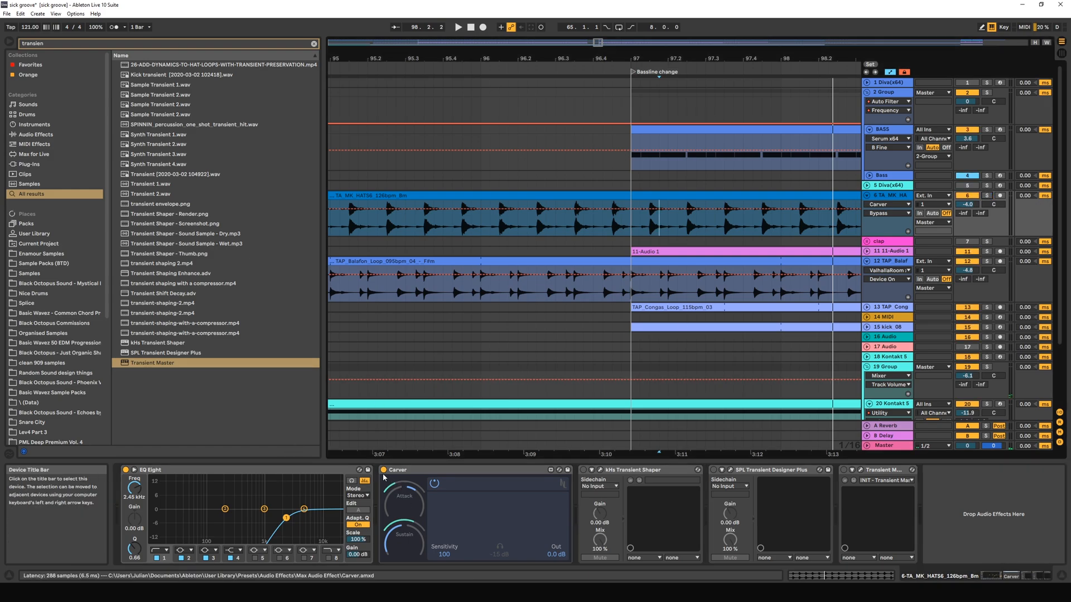
key(space)
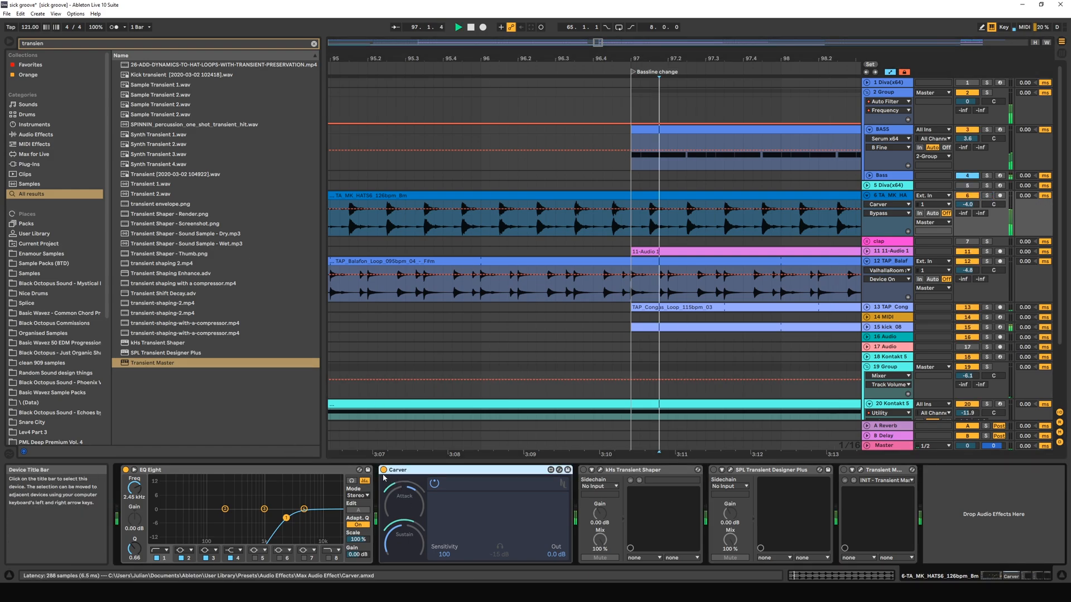
click(384, 470)
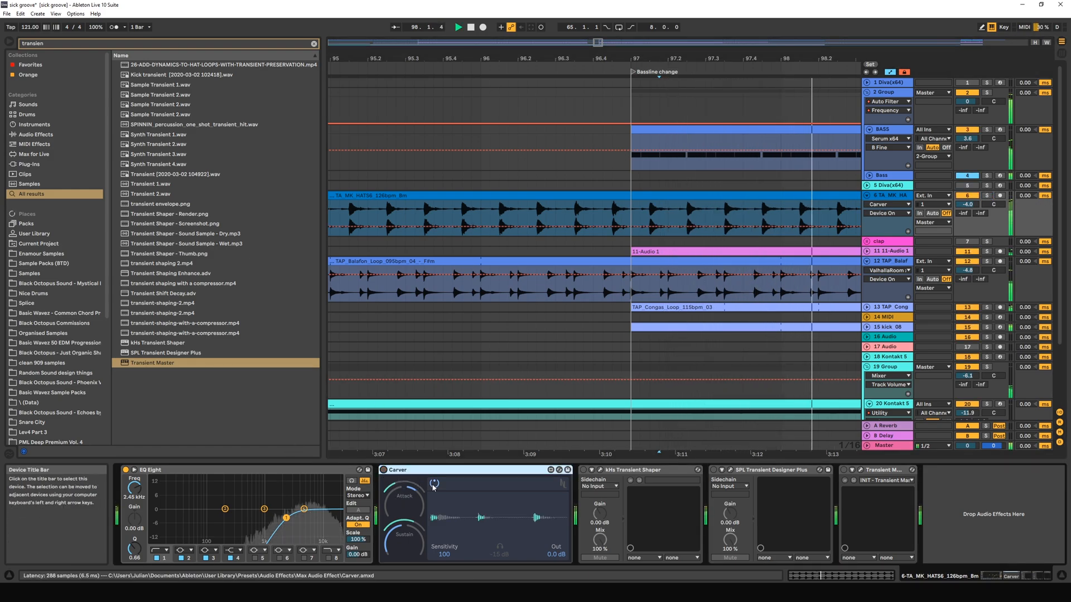
click(383, 470)
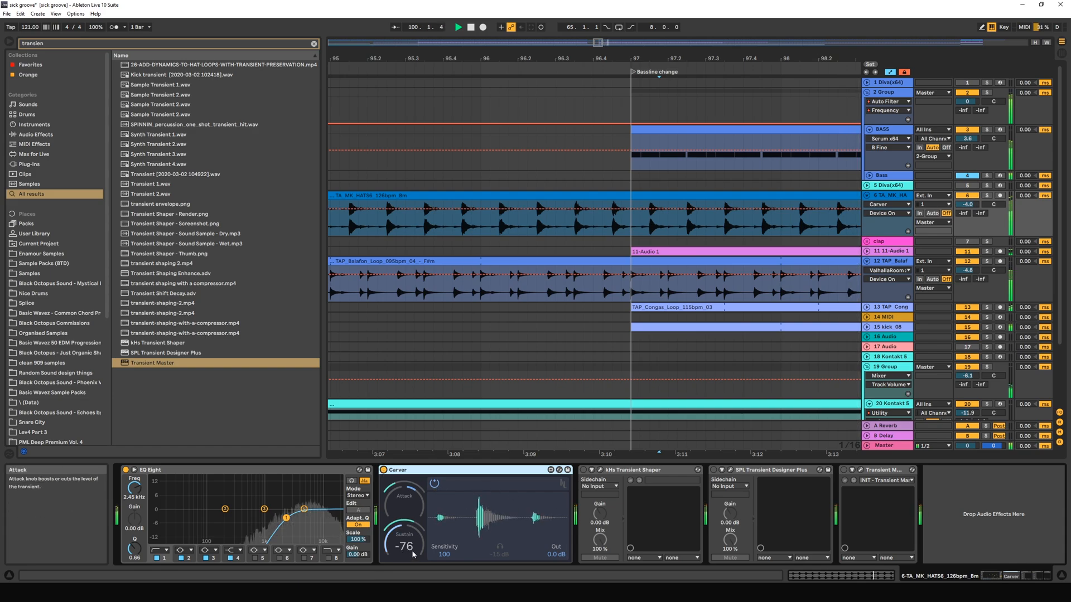
Raise Carver's Sustain slightly while the full mix plays, then zoom out the arrangement and stop playback.
mouse_move(405, 547)
mouse_down()
mouse_move(405, 509)
mouse_move(404, 536)
mouse_up()
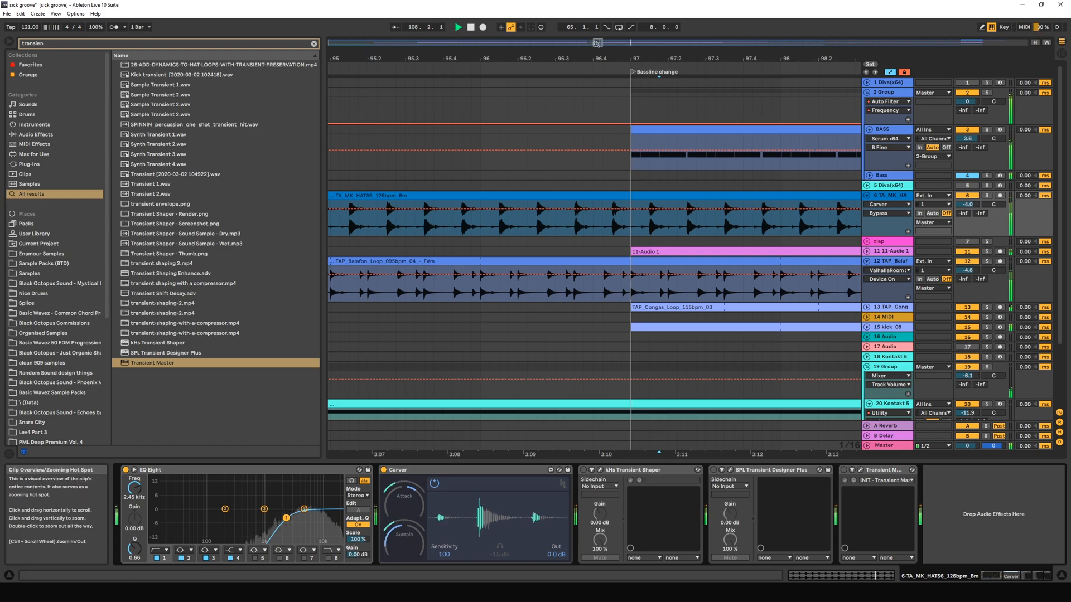
drag(424, 58, 402, 26)
key(space)
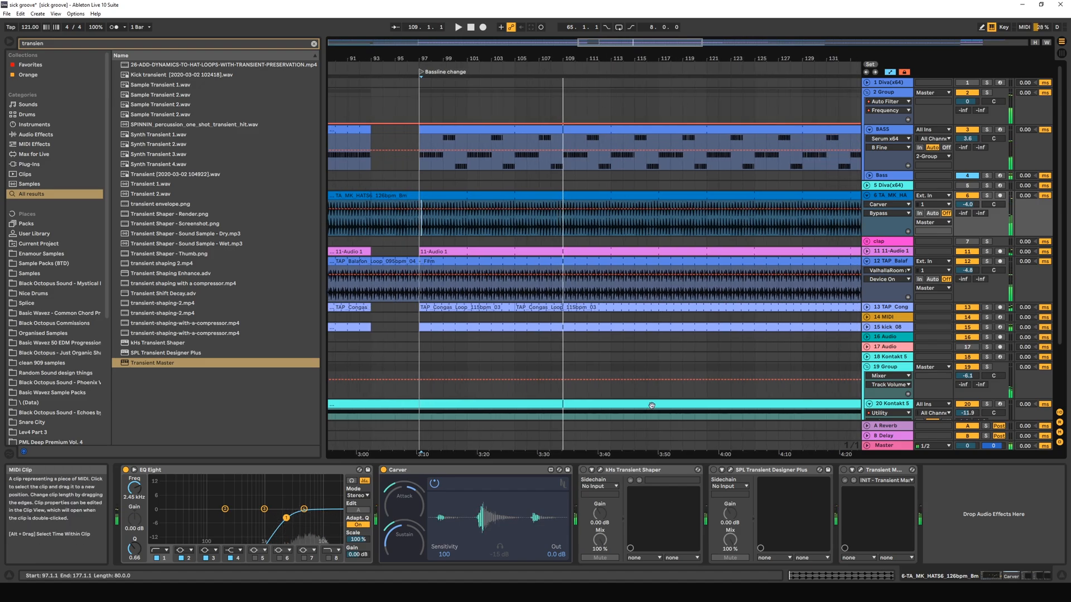